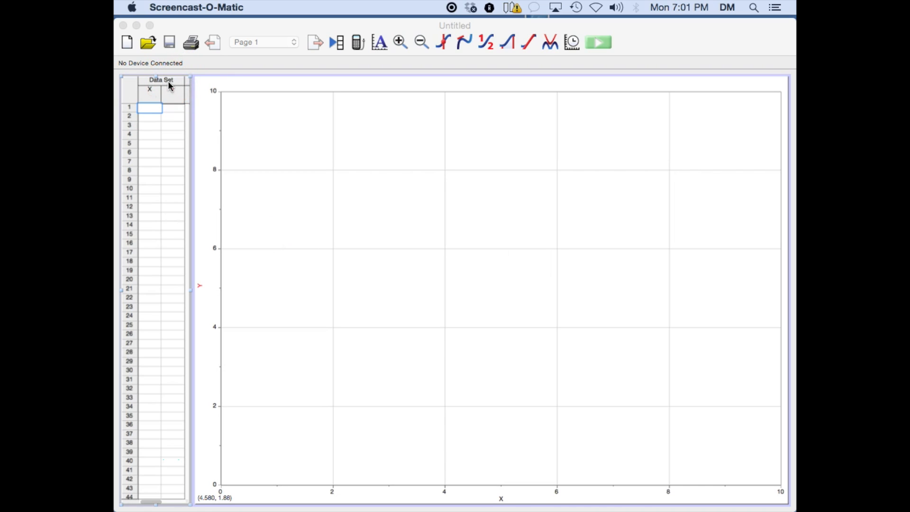
Set the data table's font size to 20
right_click(168, 80)
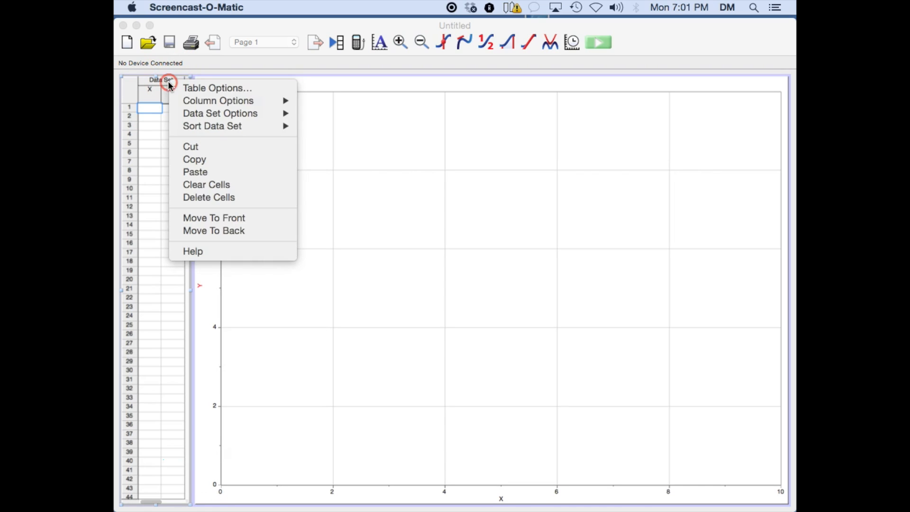
left_click(199, 89)
left_click(538, 292)
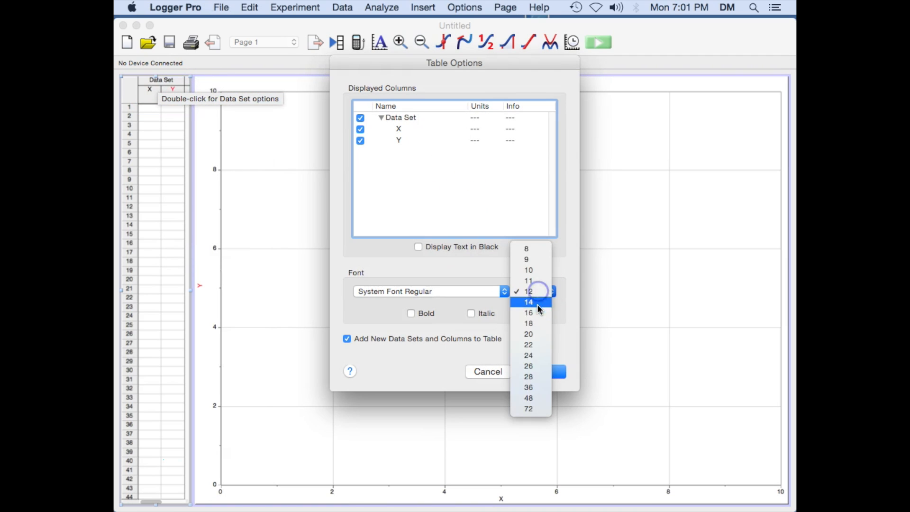
left_click(539, 334)
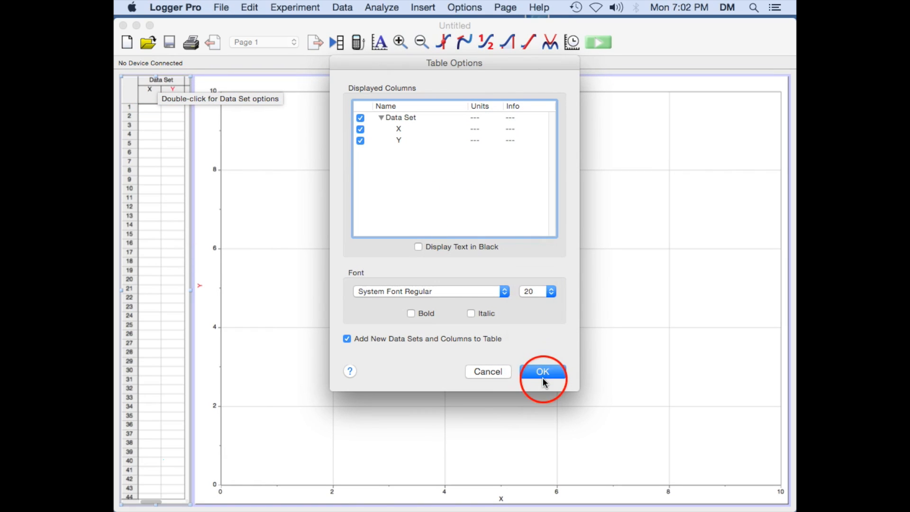
left_click(542, 375)
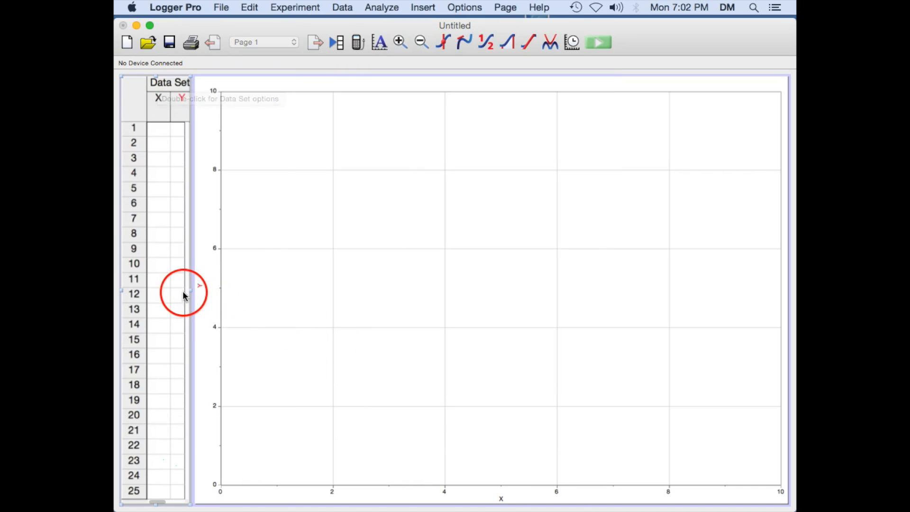
Widen the data table panel and its X and Y columns
left_click_drag(191, 290, 302, 294)
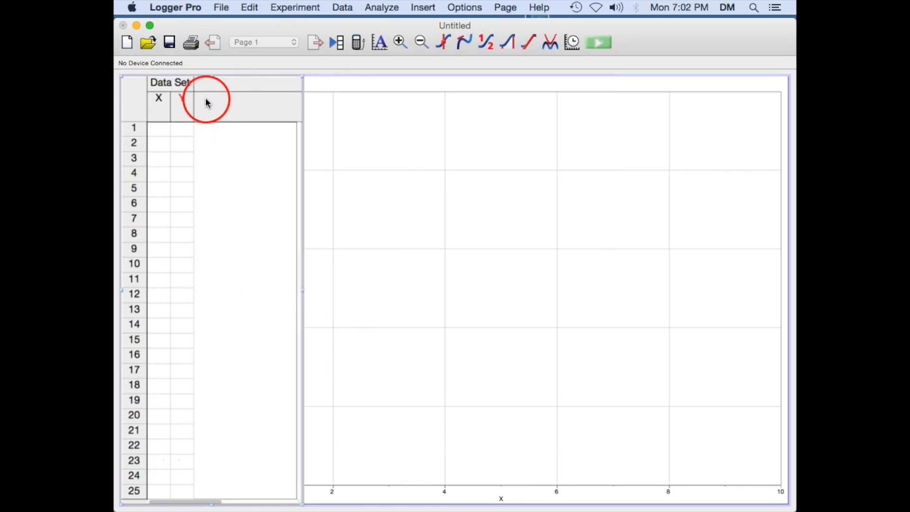
left_click_drag(224, 102, 236, 101)
left_click_drag(171, 106, 208, 114)
left_click(217, 89)
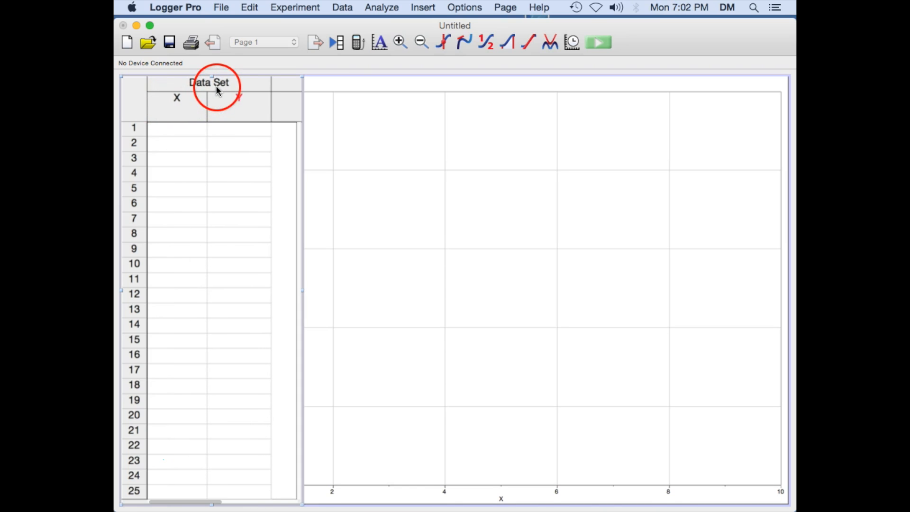
Rename the data set to Buggy 1
double_click(216, 83)
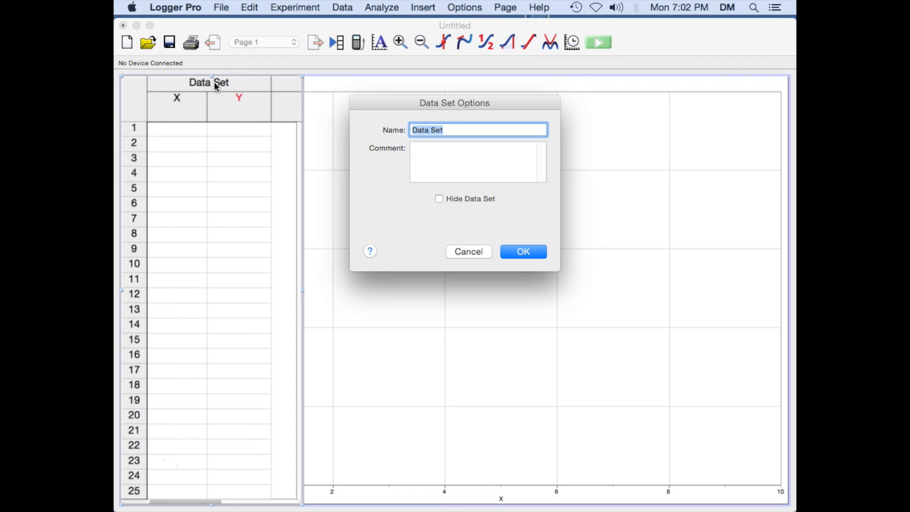
left_click(451, 133)
type("Buggy 1")
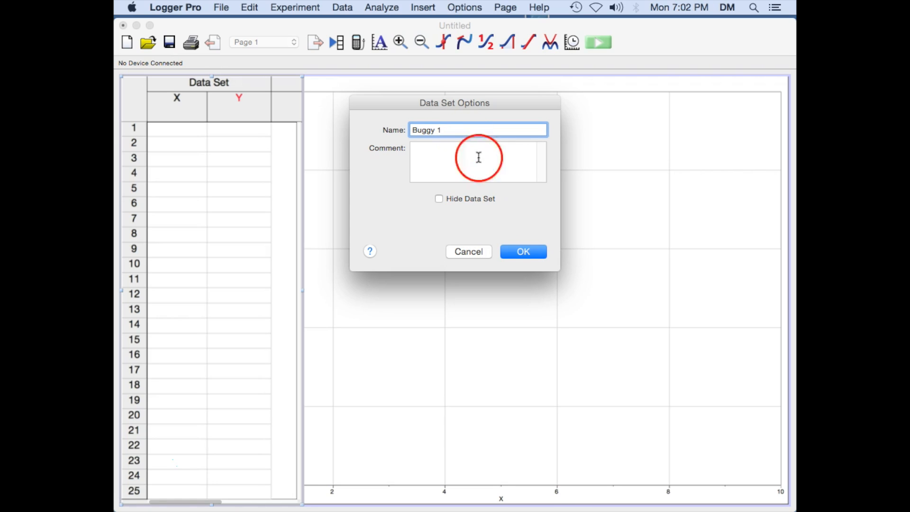
left_click(519, 251)
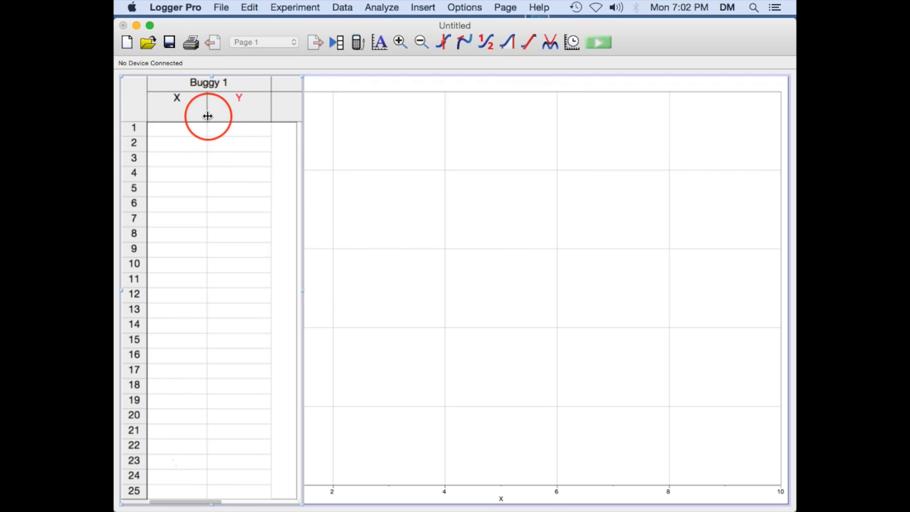
Define the X column with name Time, short name t and units s
double_click(176, 99)
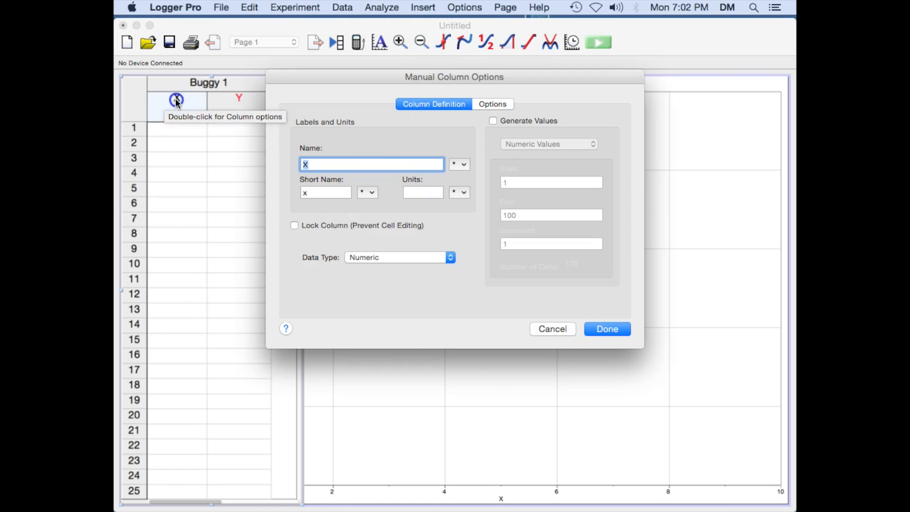
left_click(403, 173)
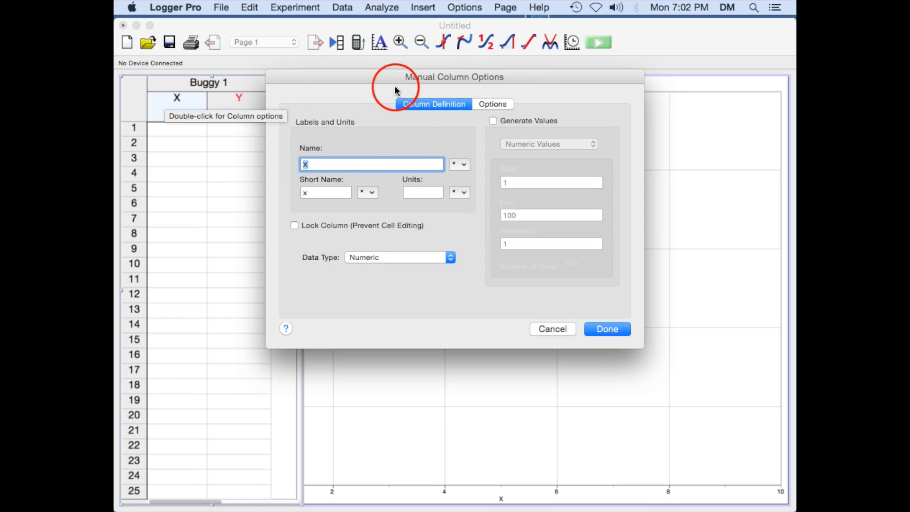
left_click(338, 162)
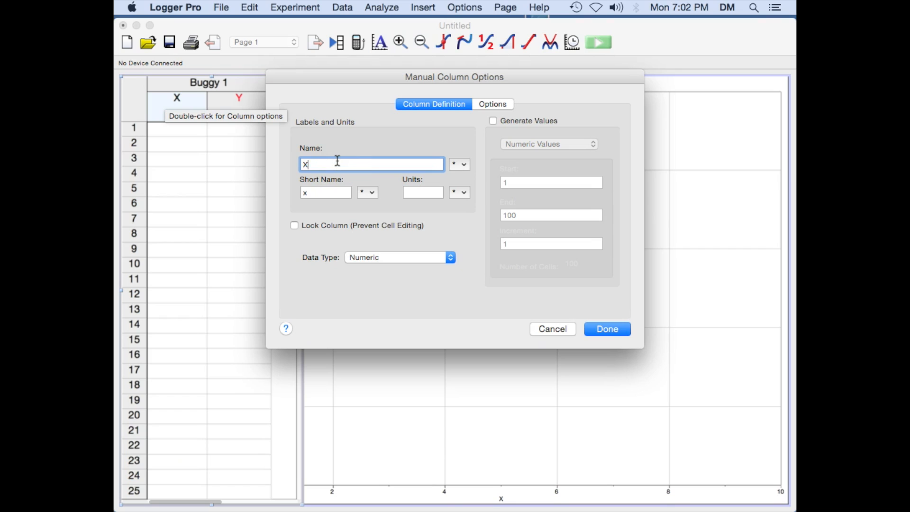
key("BackSpace")
type("Time")
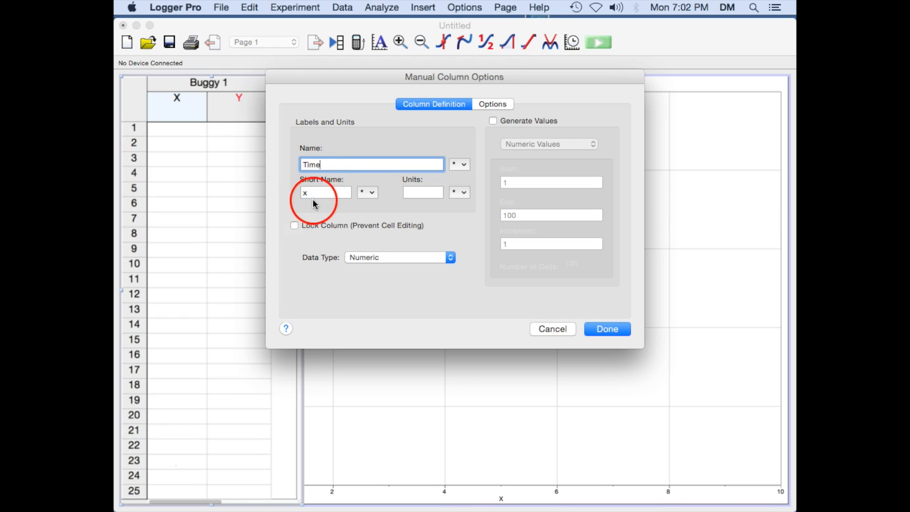
key("Tab")
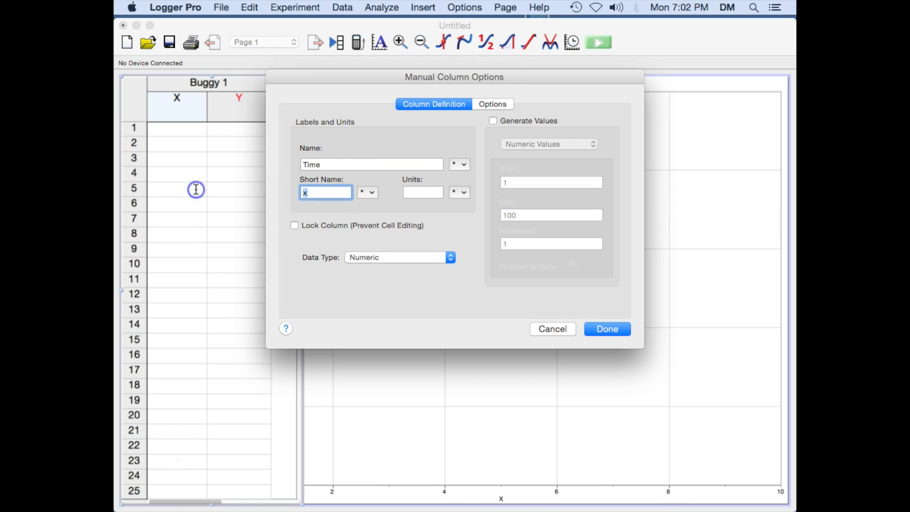
type("t")
left_click(426, 191)
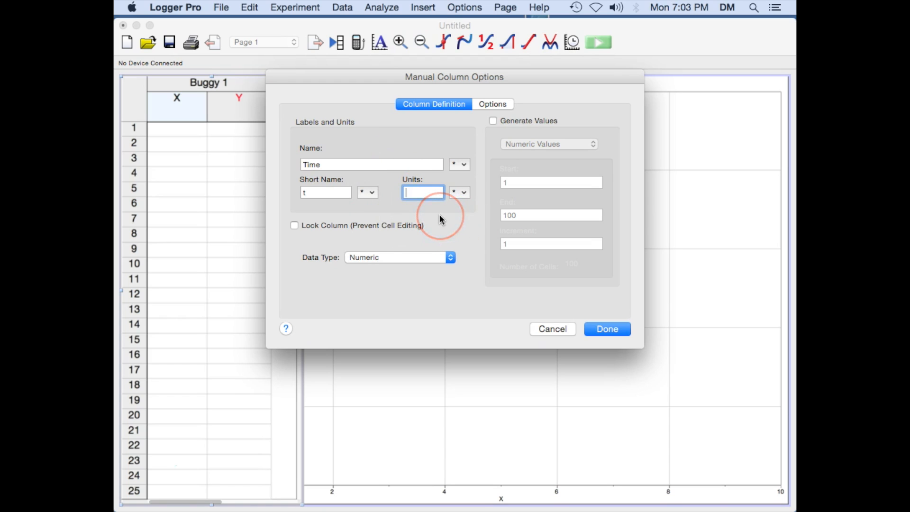
type("s")
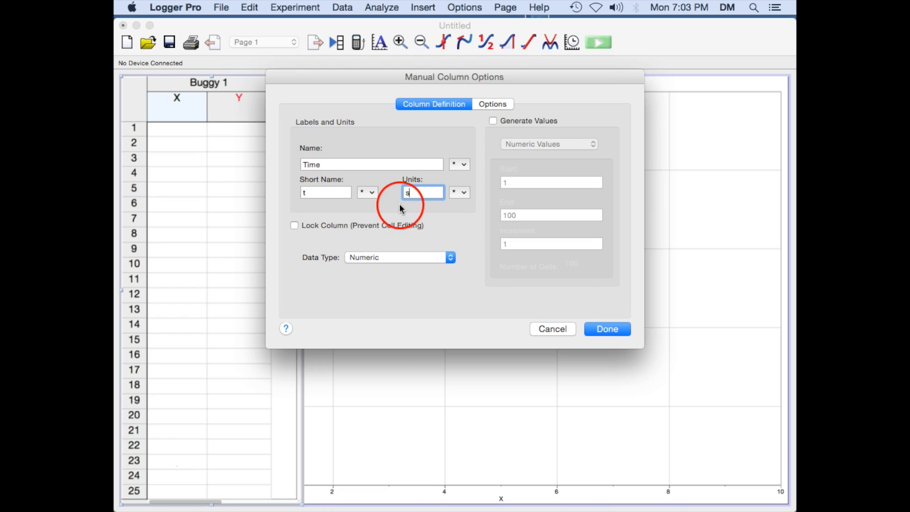
left_click(607, 330)
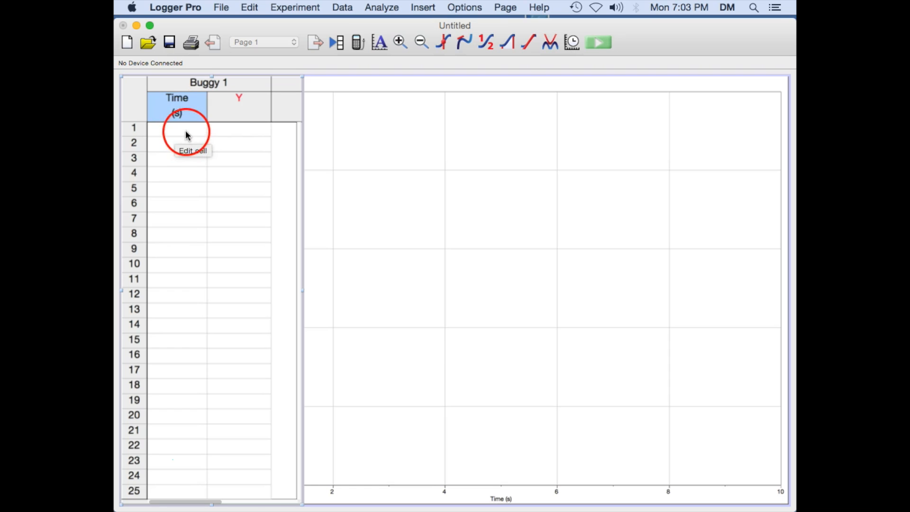
Define the Y column with name Position, short name x and units m
double_click(240, 99)
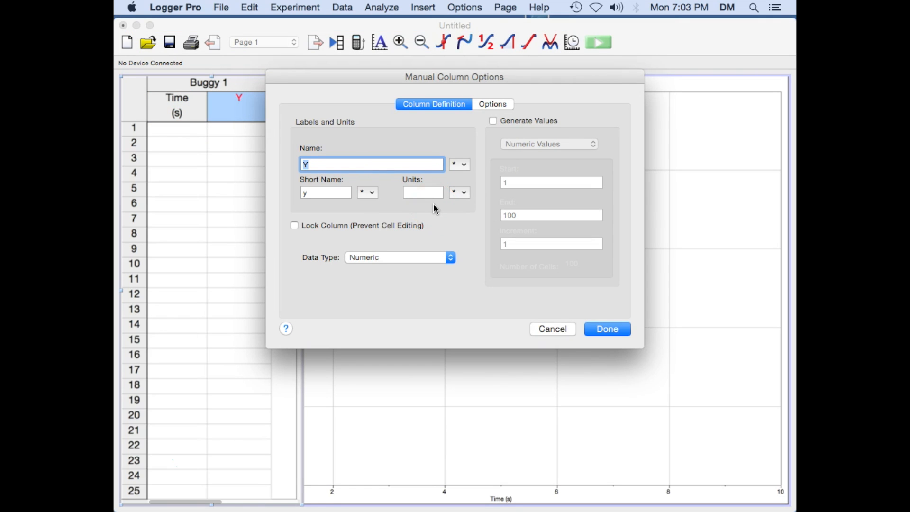
type("Position")
double_click(313, 193)
type("x")
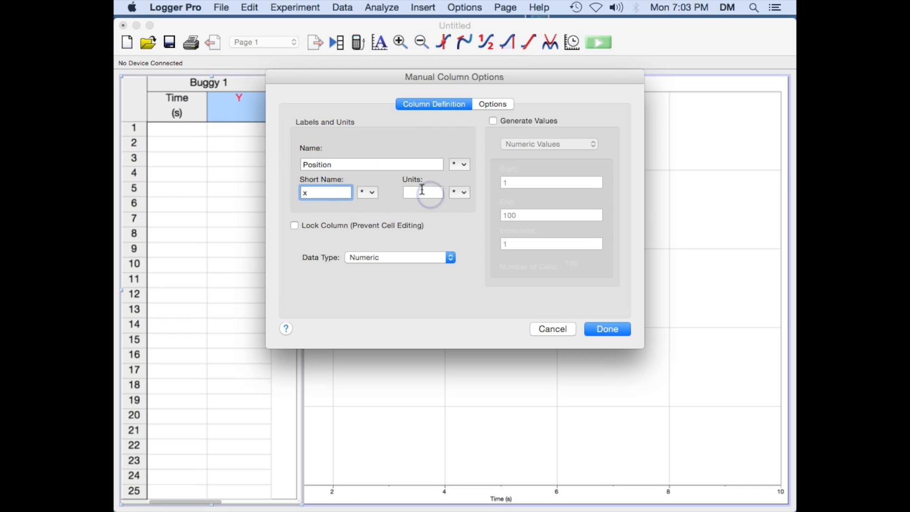
left_click(421, 192)
type("m")
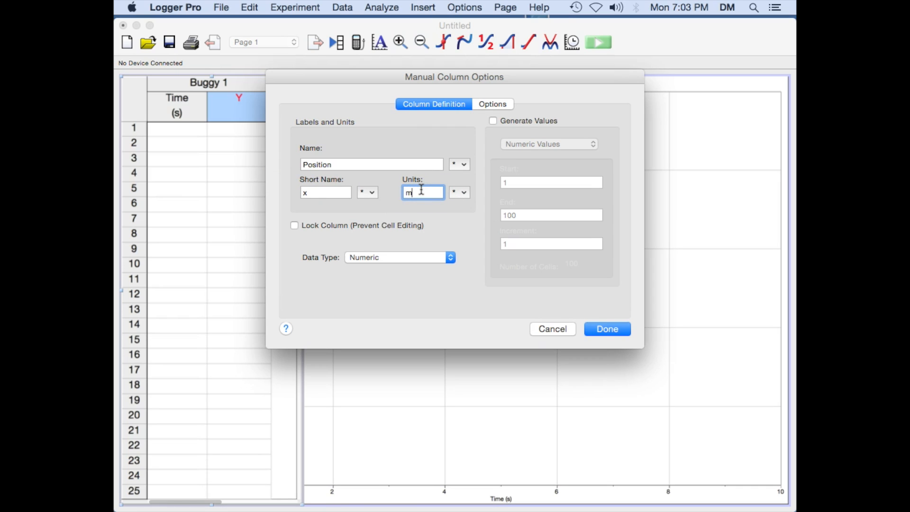
left_click(607, 332)
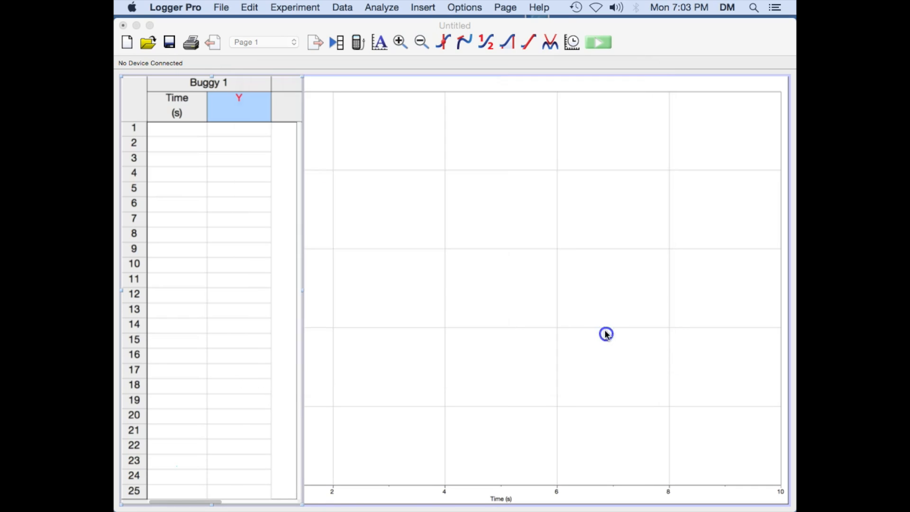
Enter 0 for both Time and Position in the first row
left_click(184, 130)
type("0")
key("Tab")
type("0")
left_click(185, 132)
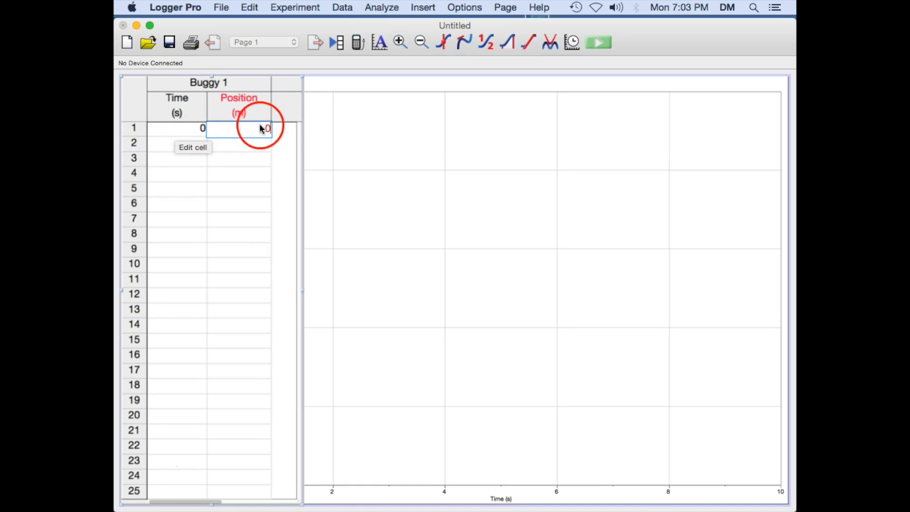
Enter times 0.5, 1, 1.5, 2 and 2.5 in rows 2 to 6 of the Time column
left_click(192, 145)
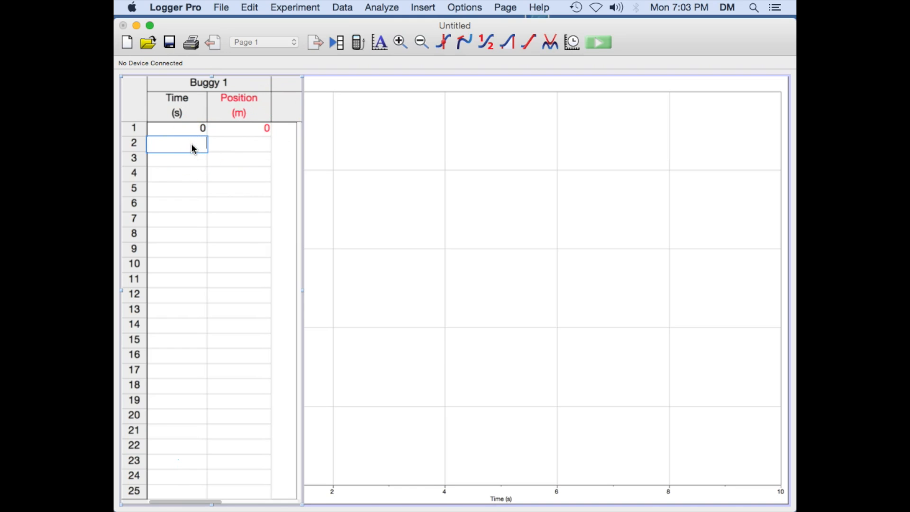
type(".5")
key("Return")
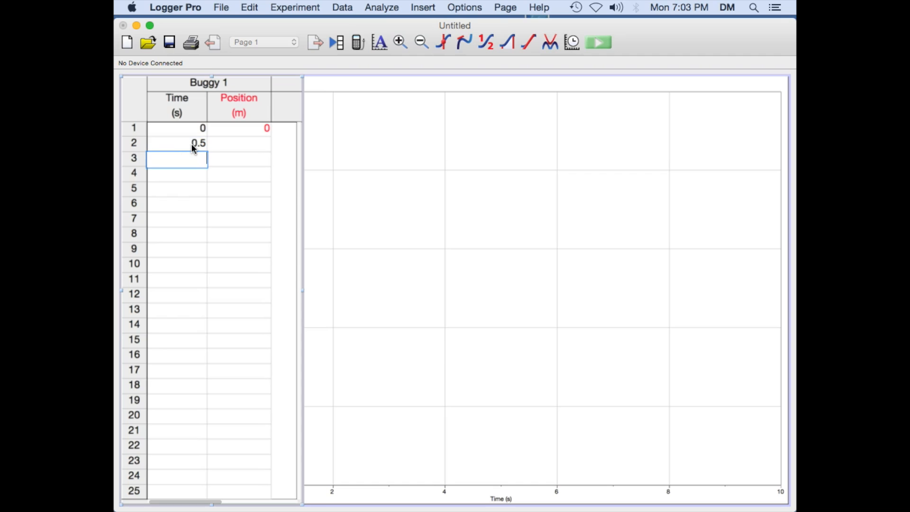
type("1")
key("Return")
type("1.5")
key("Return")
type("2")
key("Return")
type("2.5")
key("Tab")
Enter positions 0.49, 1.02, 1.48, 2.01 and 2.51 in rows 2 to 6 of the Position column
key("Up")
key("Up")
key("Up")
key("Up")
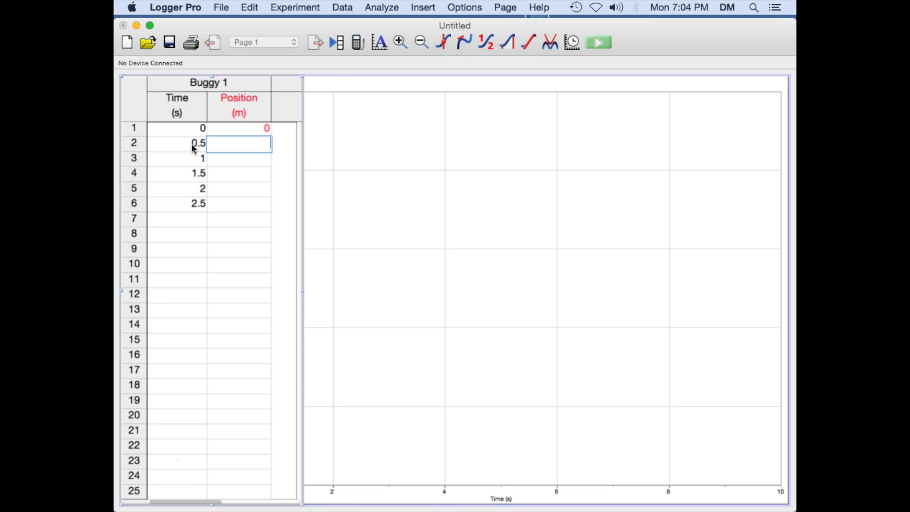
type("0.49")
key("Return")
type("1.02")
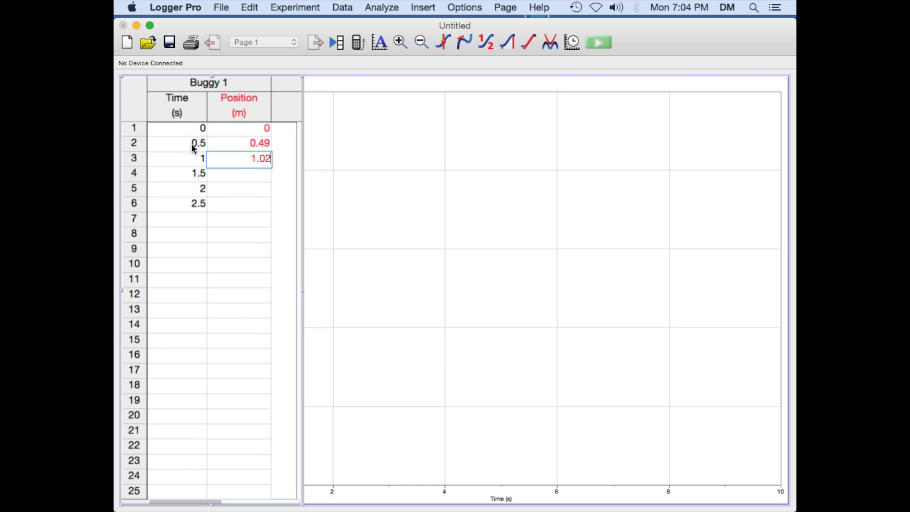
key("Return")
type("1.5")
key("BackSpace")
type("48")
key("Return")
type("2.01")
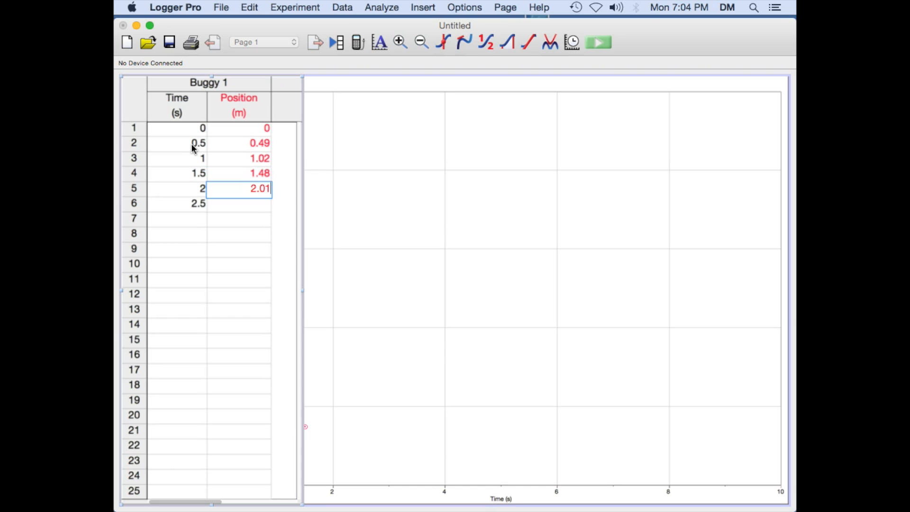
key("Return")
type("2.51")
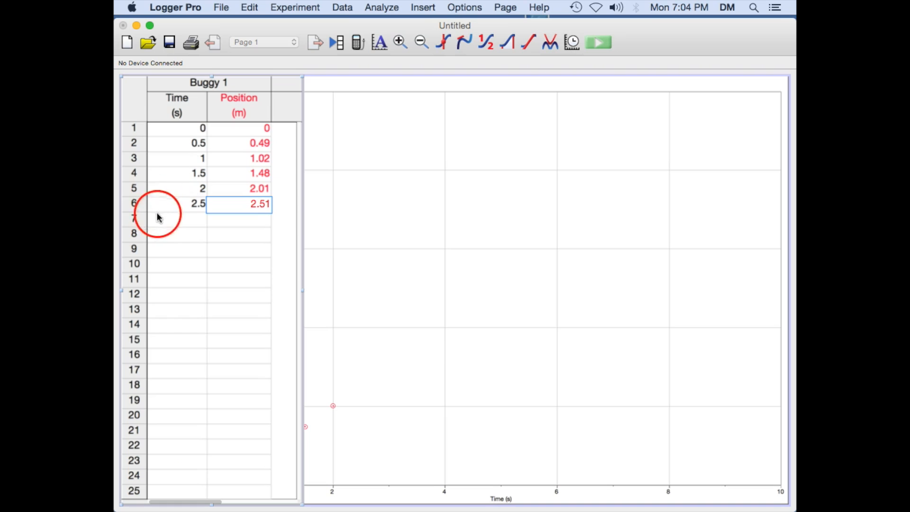
Autoscale the position versus time graph
left_click(291, 253)
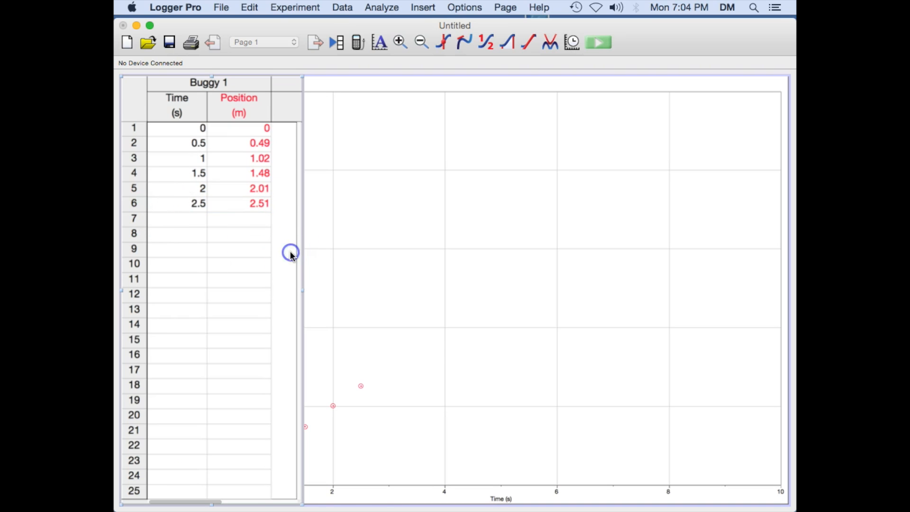
left_click(490, 243)
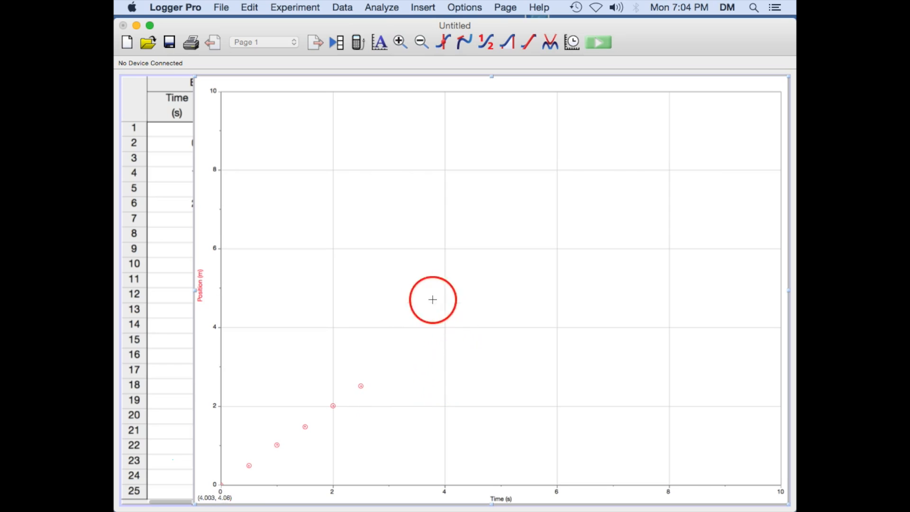
left_click(381, 44)
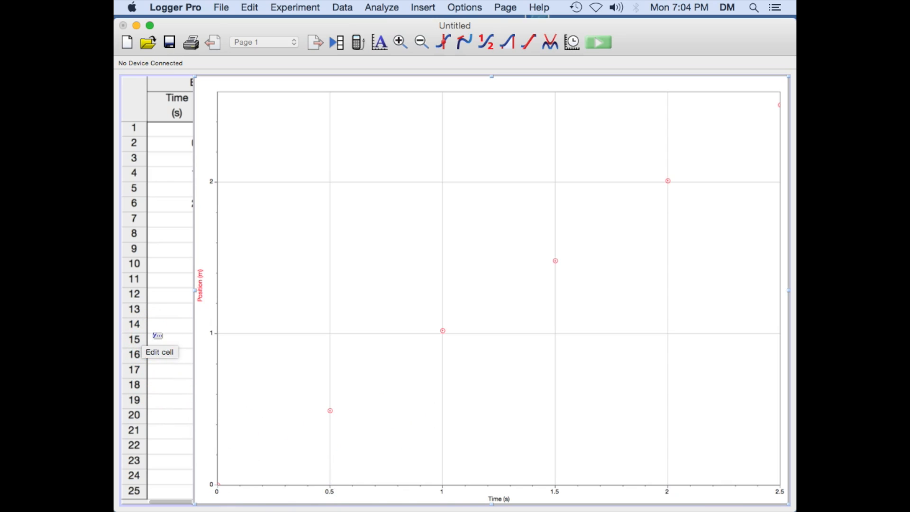
Add a new data set to the table
left_click(157, 335)
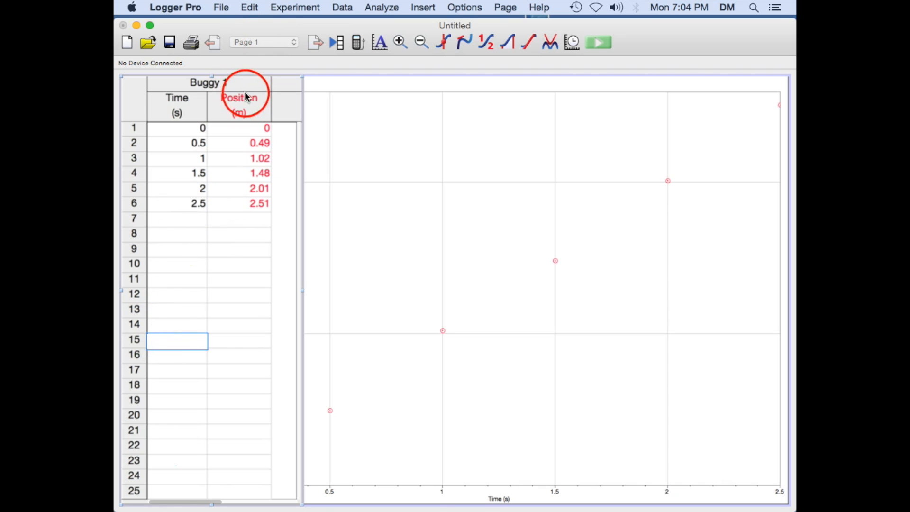
left_click(343, 8)
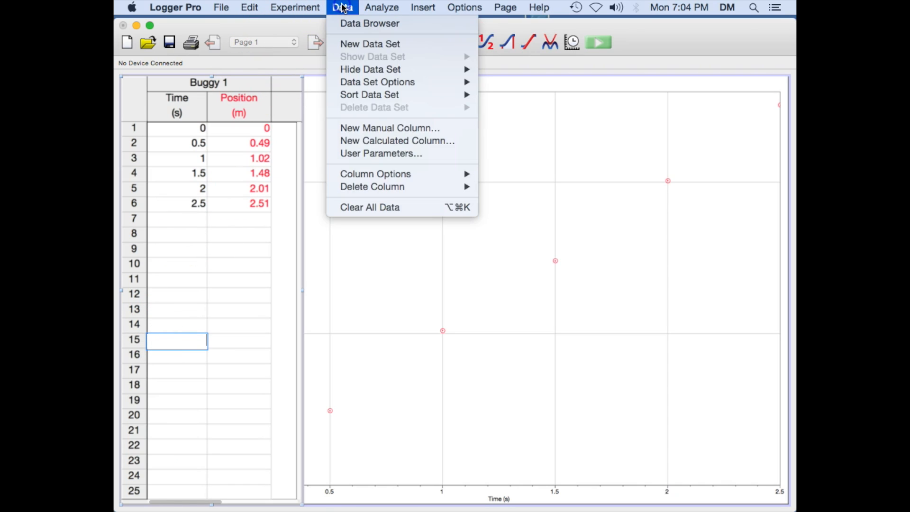
left_click(369, 44)
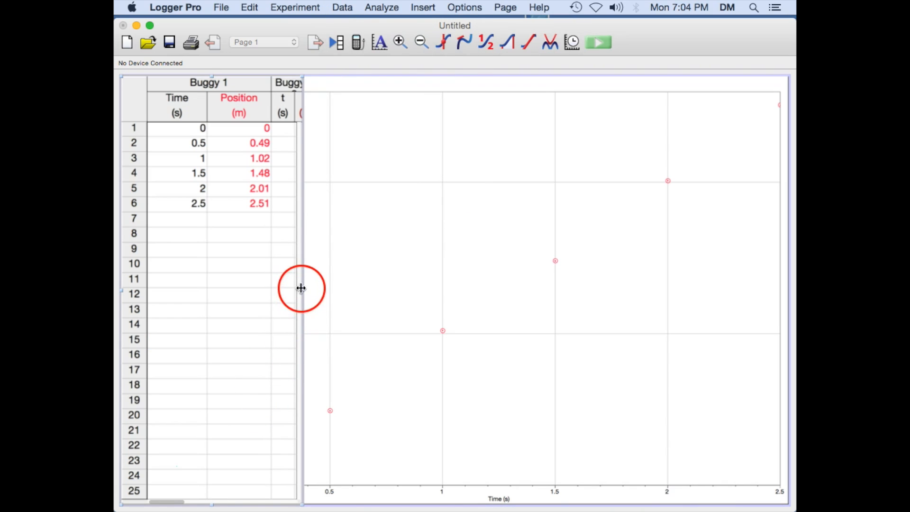
left_click_drag(305, 292, 400, 283)
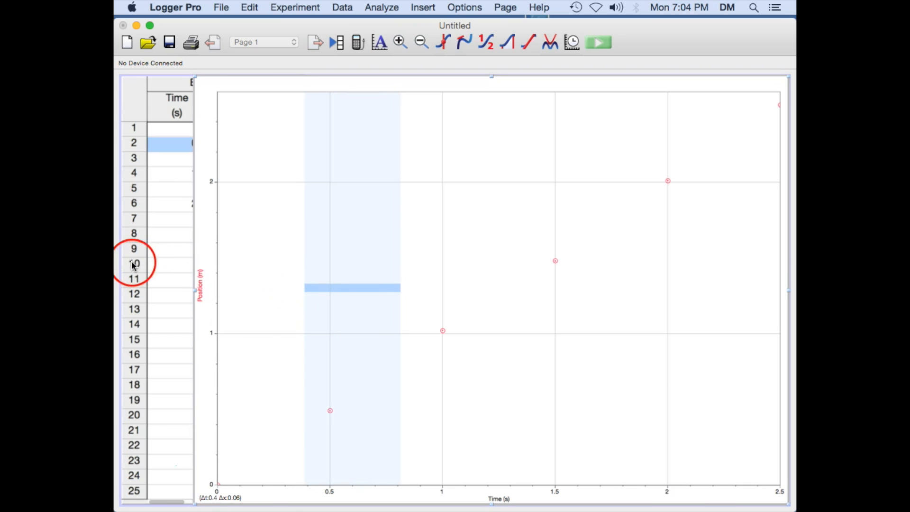
left_click(177, 264)
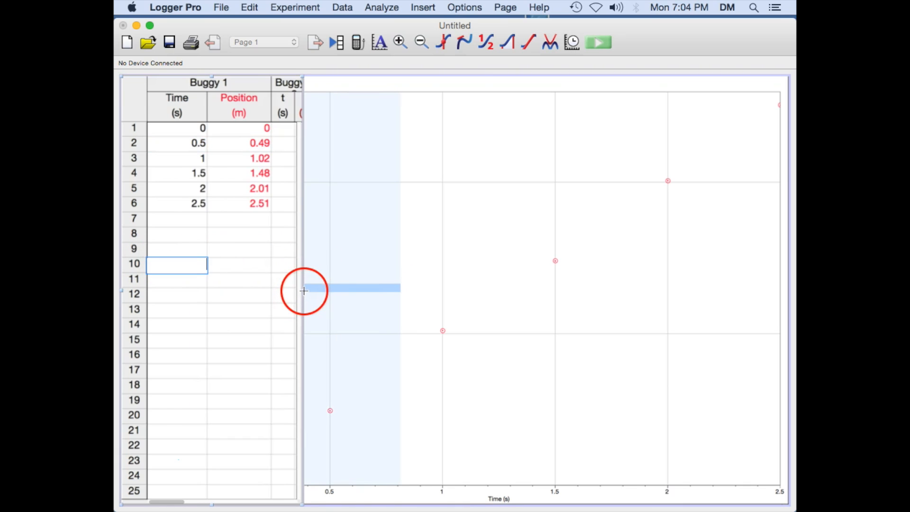
Widen the data table and rename the second data set Buggy 2
left_click_drag(304, 291, 443, 291)
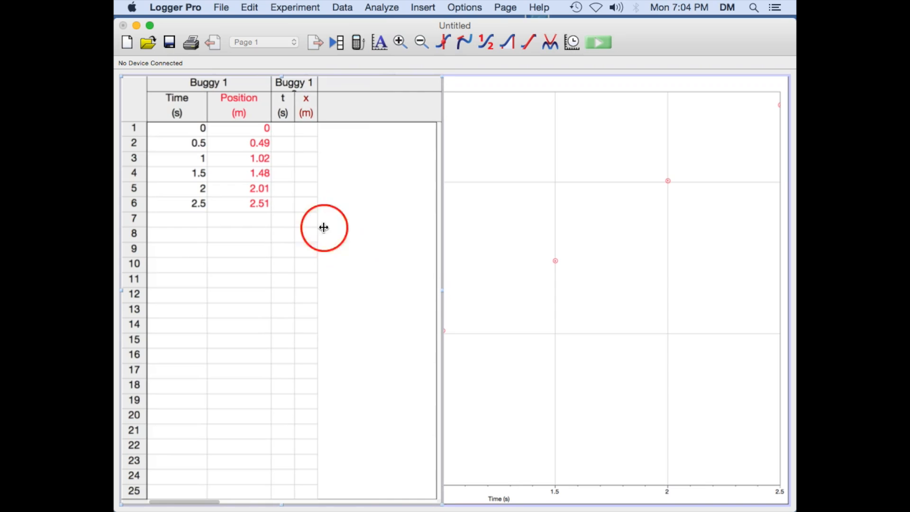
double_click(309, 84)
left_click(464, 133)
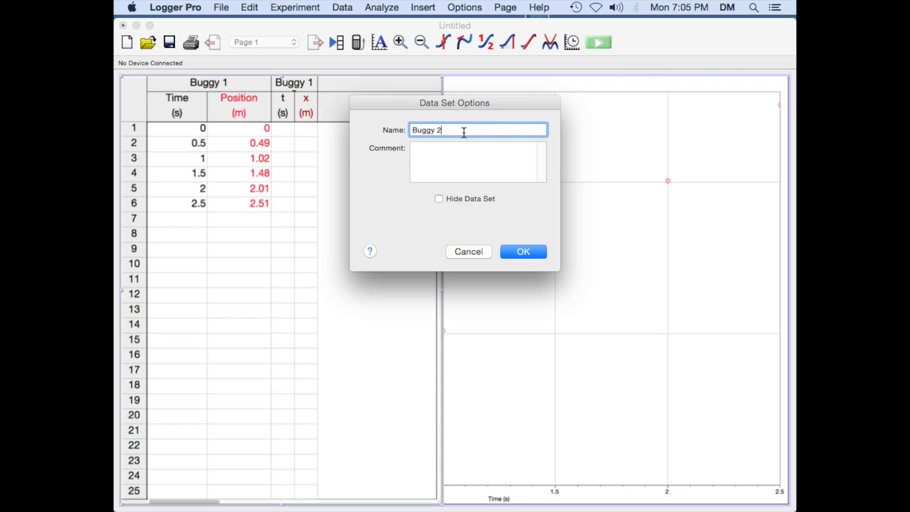
left_click(524, 252)
left_click_drag(320, 116, 363, 126)
left_click_drag(294, 115, 324, 117)
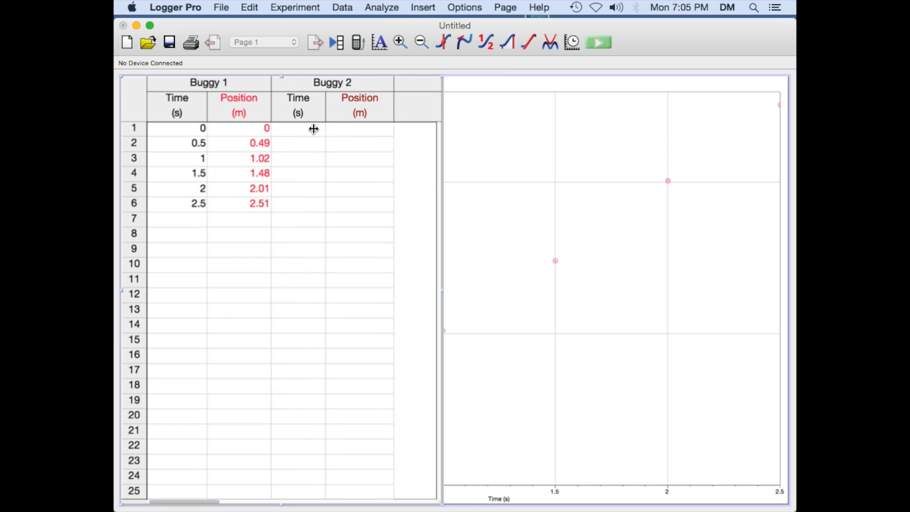
Enter times 0, 0.5, 1, 1.5, 2 and 2.5 in rows 1 to 6 of the Buggy 2 Time column
left_click(313, 128)
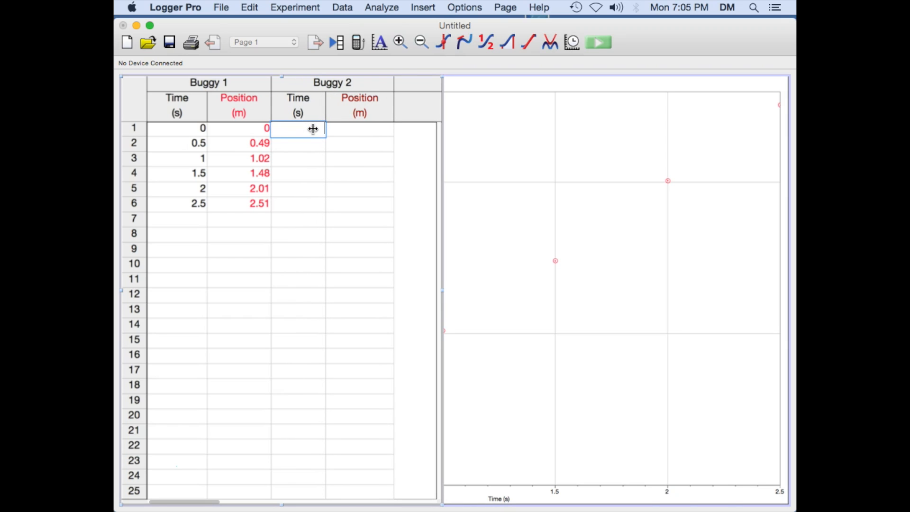
key("Return")
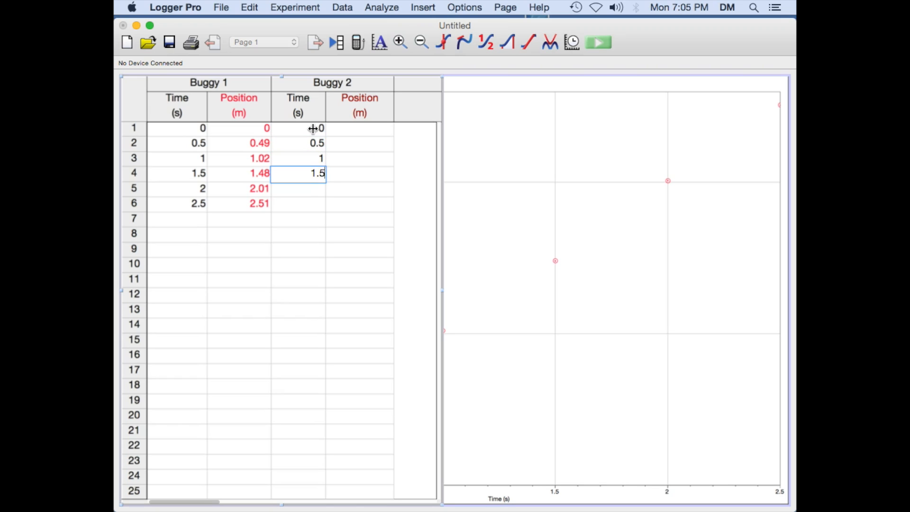
key("Left")
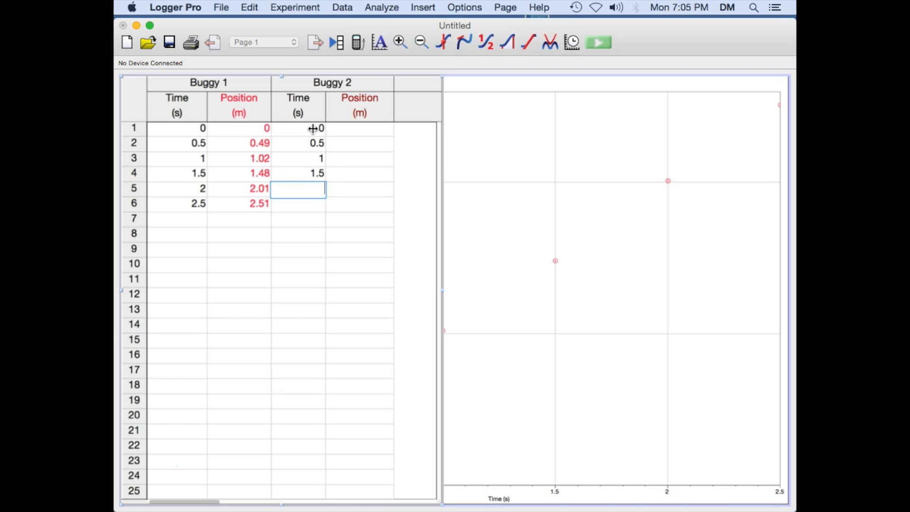
key("Return")
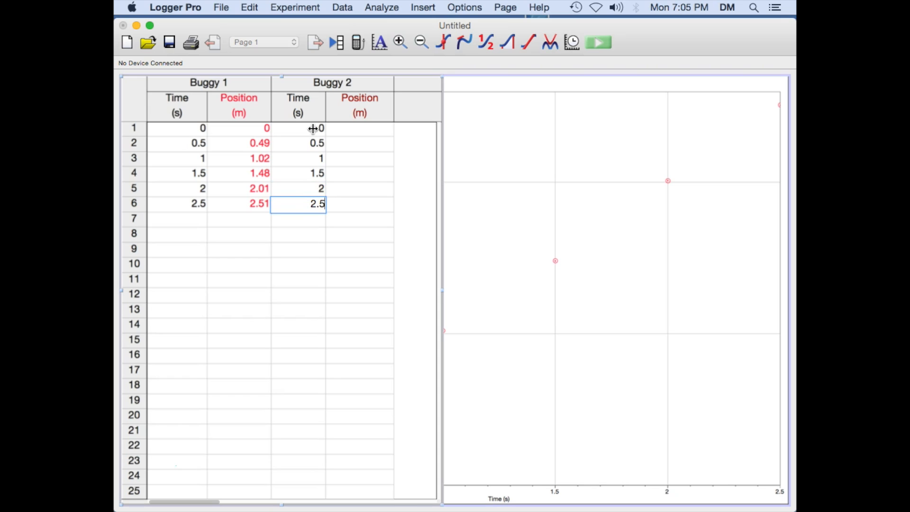
Enter positions 0, 0.25, 0.49, 0.74, 1.03 and 1.25 in rows 1 to 6 of the Buggy 2 Position column
key("Right")
key("Up")
key("Up")
key("Up")
key("Up")
key("Up")
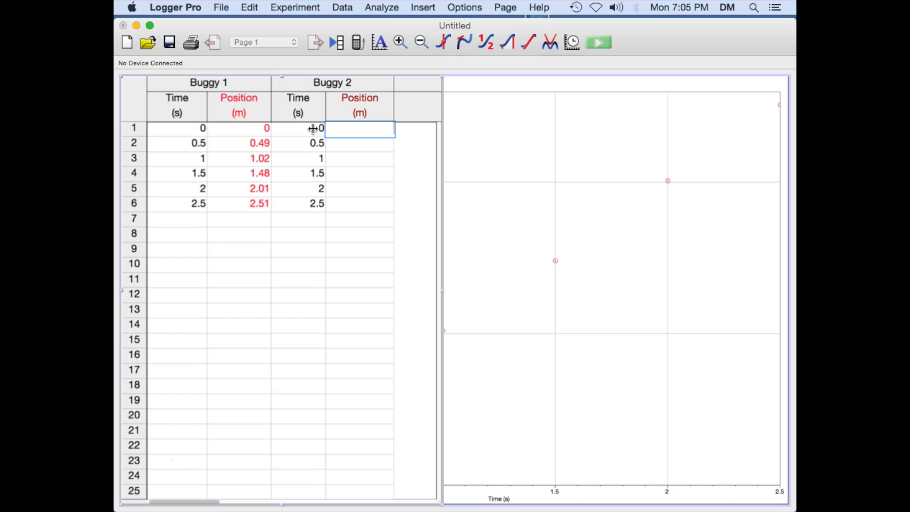
type("0")
key("Return")
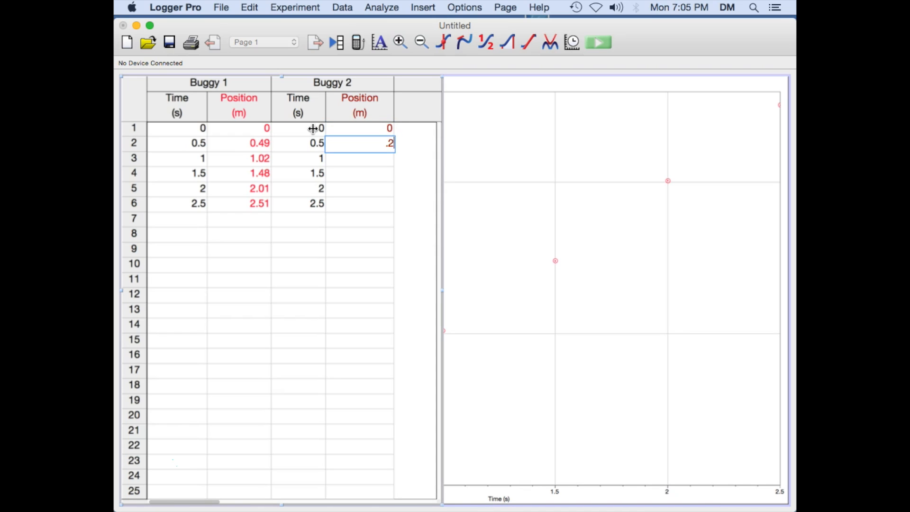
key("Return")
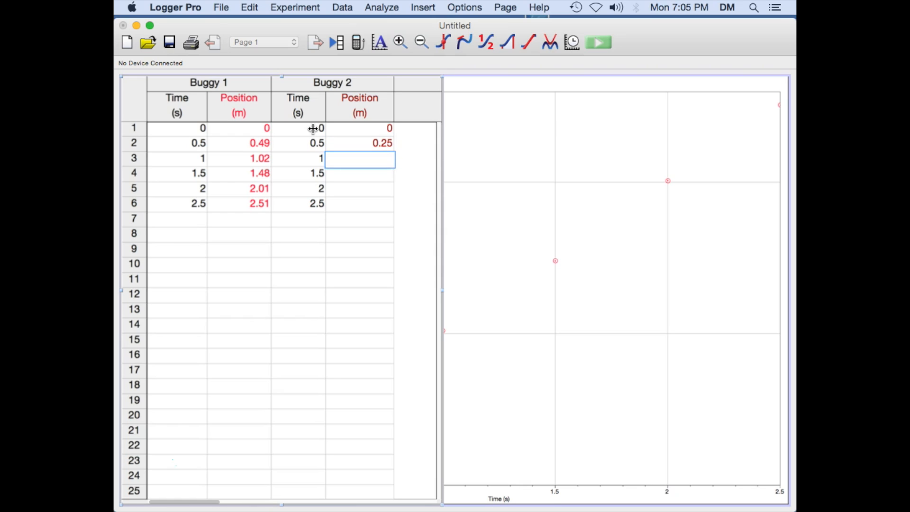
type(".49")
key("Return")
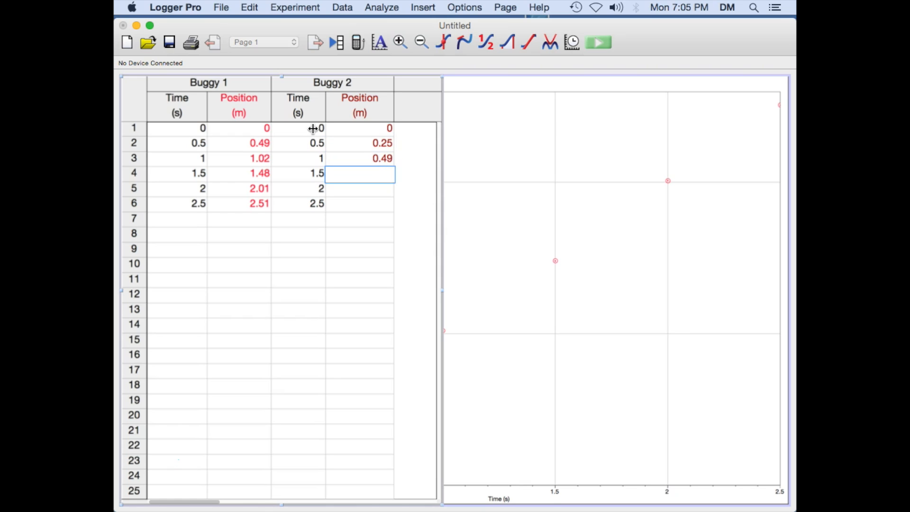
key("Return")
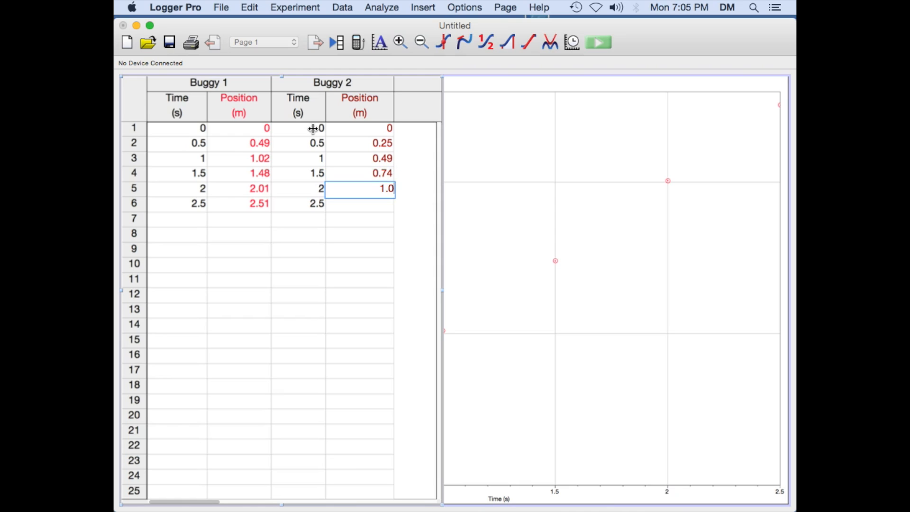
key("Return")
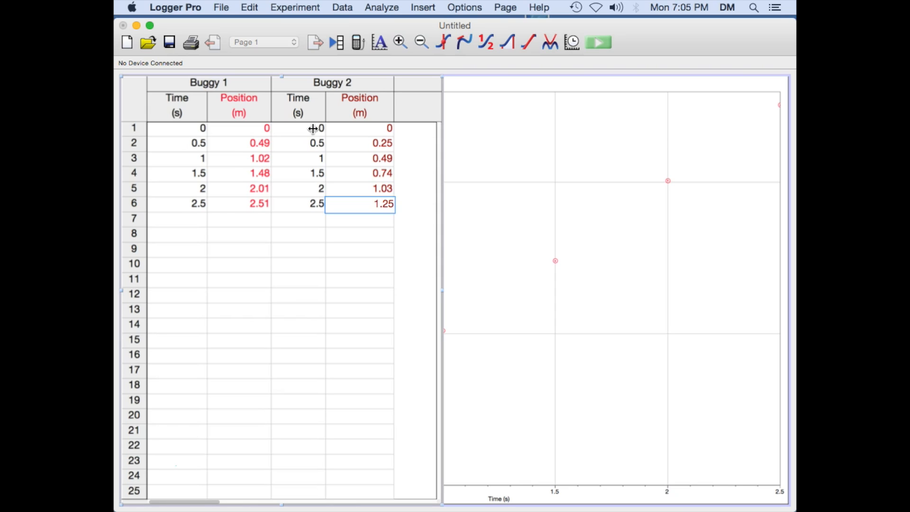
Add Buggy 2's Position column to the graph's y-axis alongside Buggy 1's Position
left_click(412, 291)
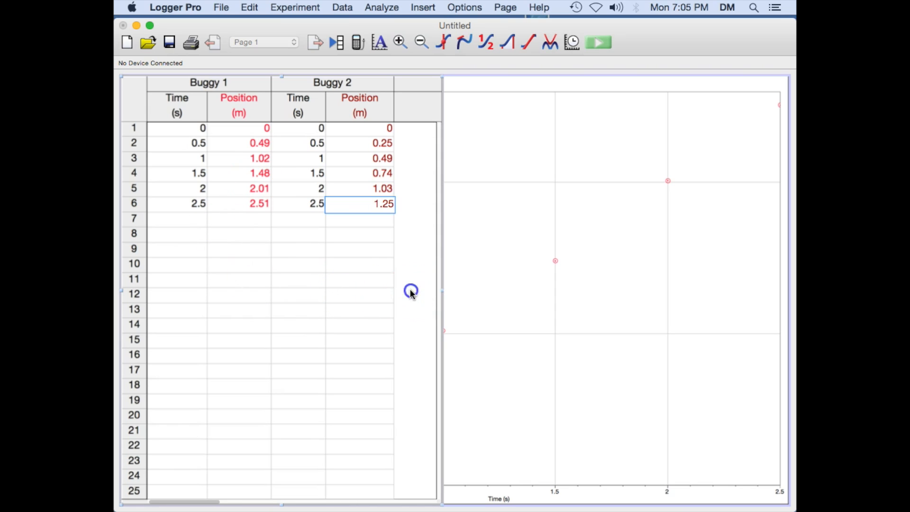
left_click(620, 272)
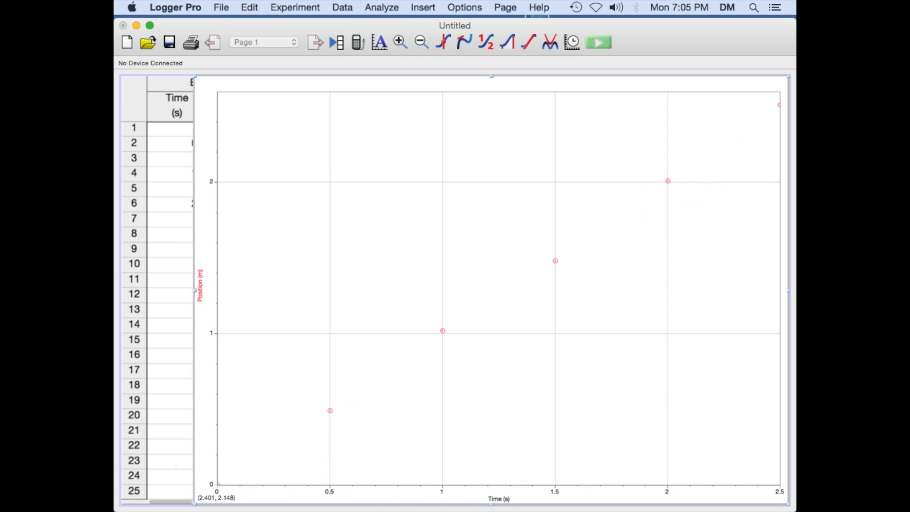
left_click(454, 7)
left_click(463, 25)
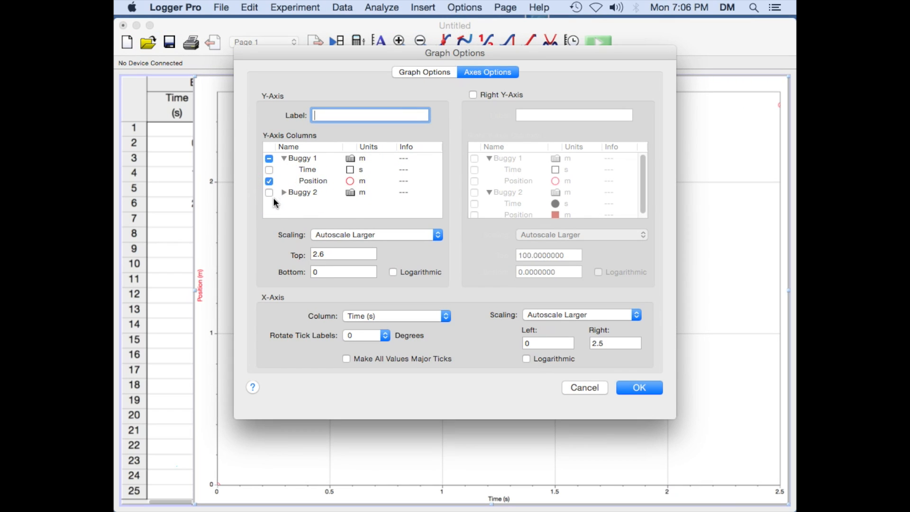
left_click(284, 192)
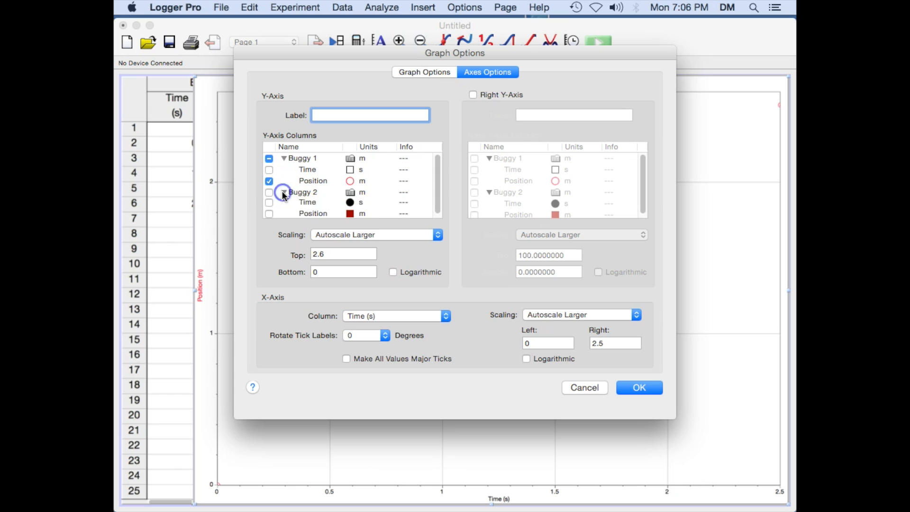
left_click(269, 213)
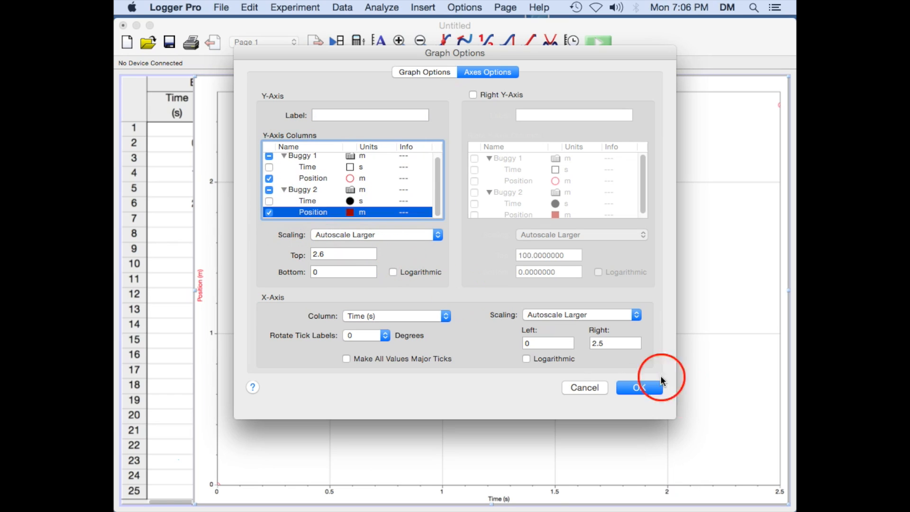
left_click(650, 387)
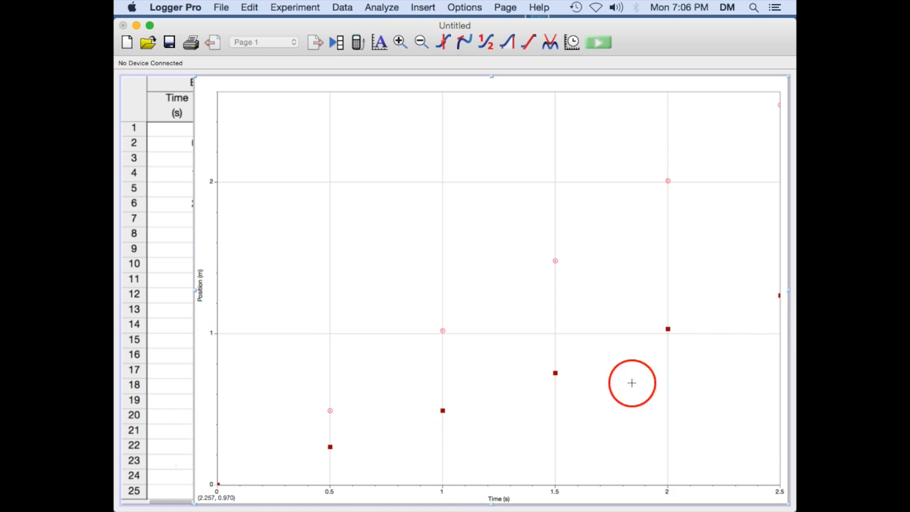
Apply a linear fit to both the Buggy 1 and Buggy 2 Position data
left_click(747, 308)
left_click(395, 7)
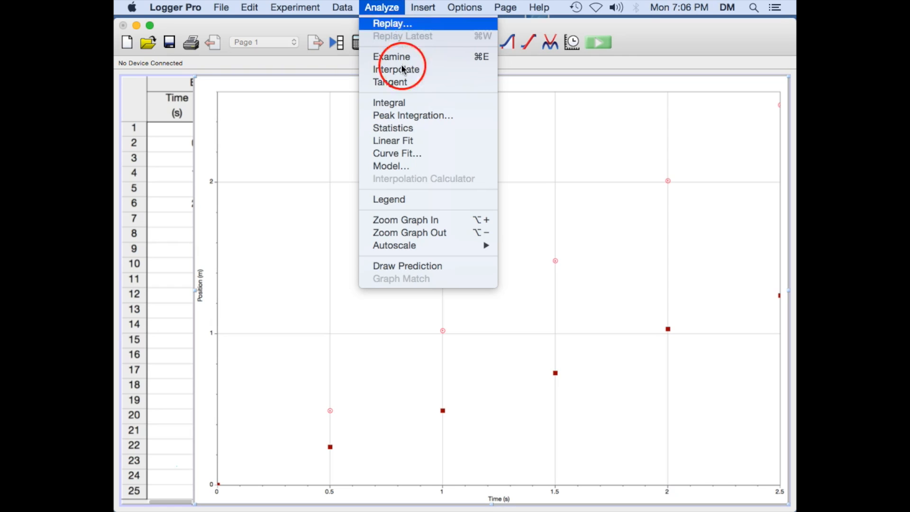
left_click(406, 142)
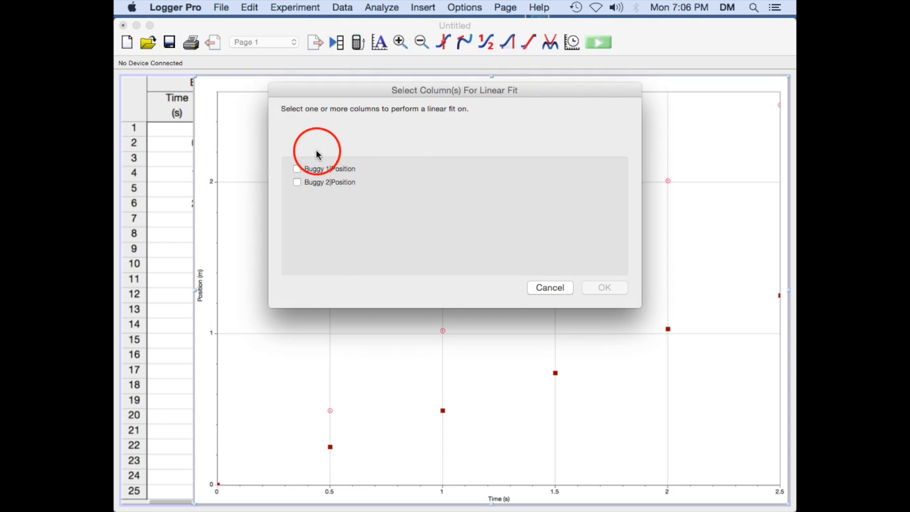
left_click(298, 169)
left_click(298, 182)
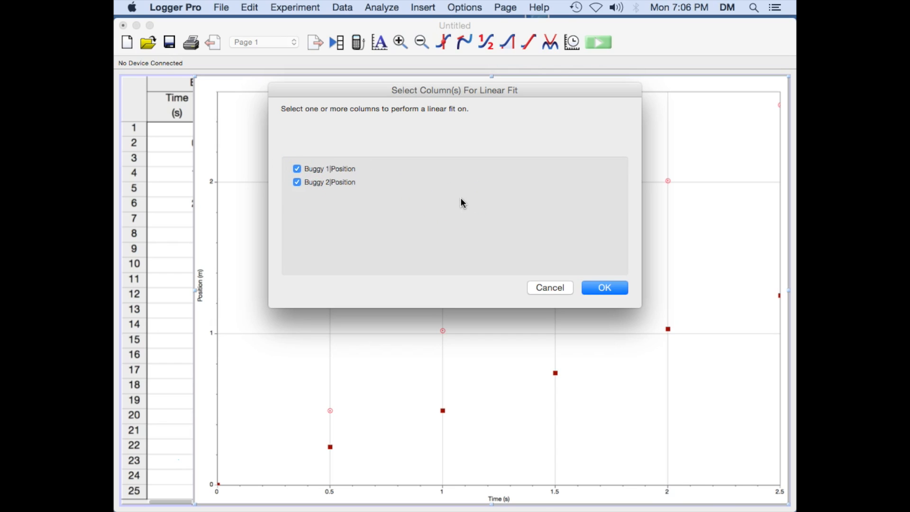
left_click(608, 288)
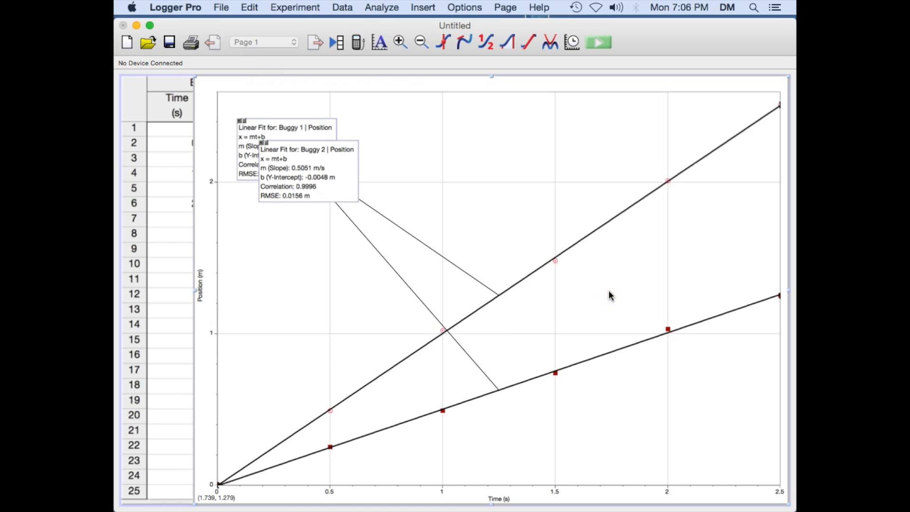
Move the two fit boxes apart and set the Buggy 1 fit's text to size 22 in pansy
left_click_drag(323, 172, 732, 245)
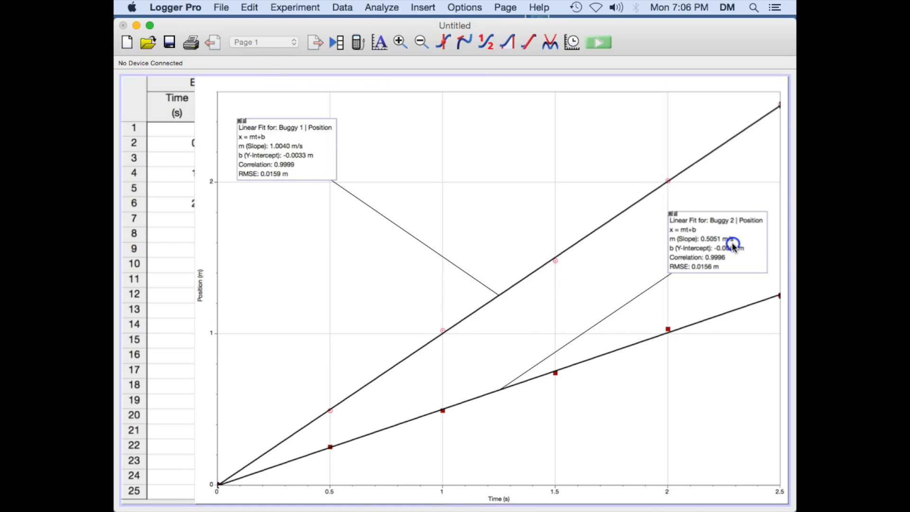
left_click_drag(274, 151, 366, 233)
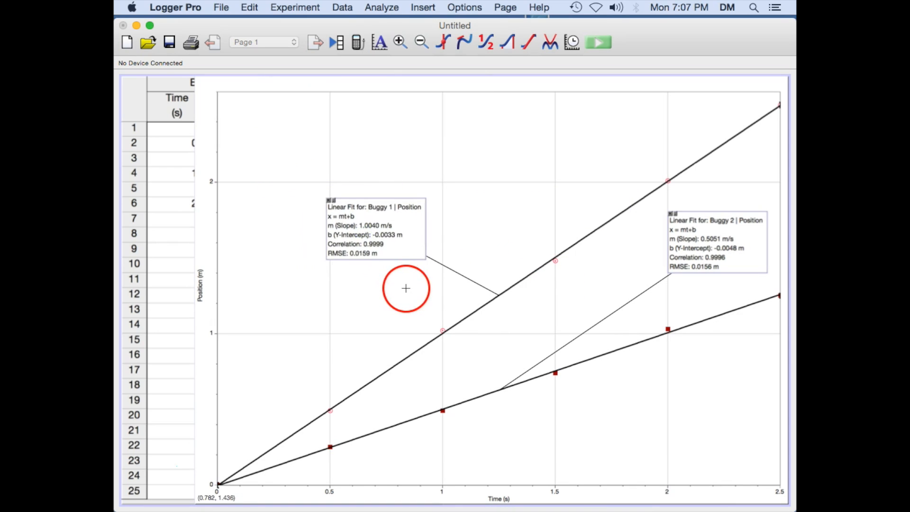
right_click(361, 221)
left_click(378, 227)
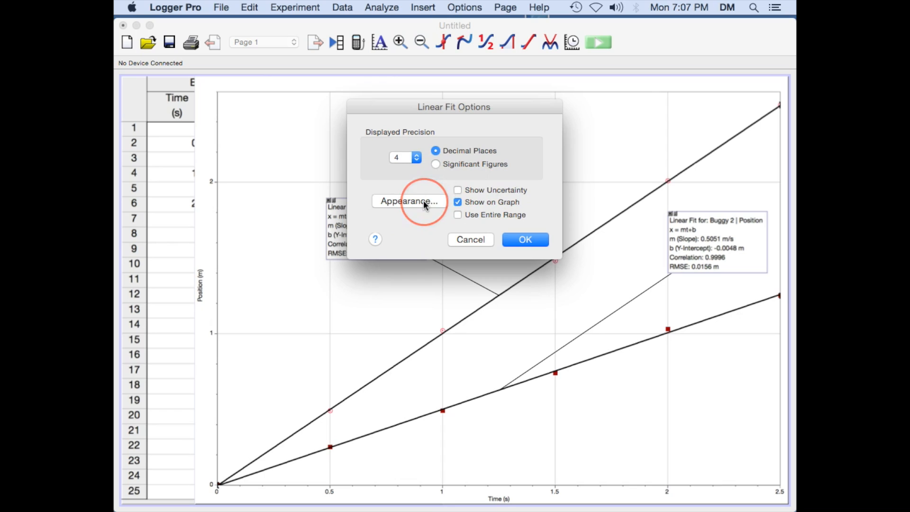
left_click(408, 201)
left_click(592, 197)
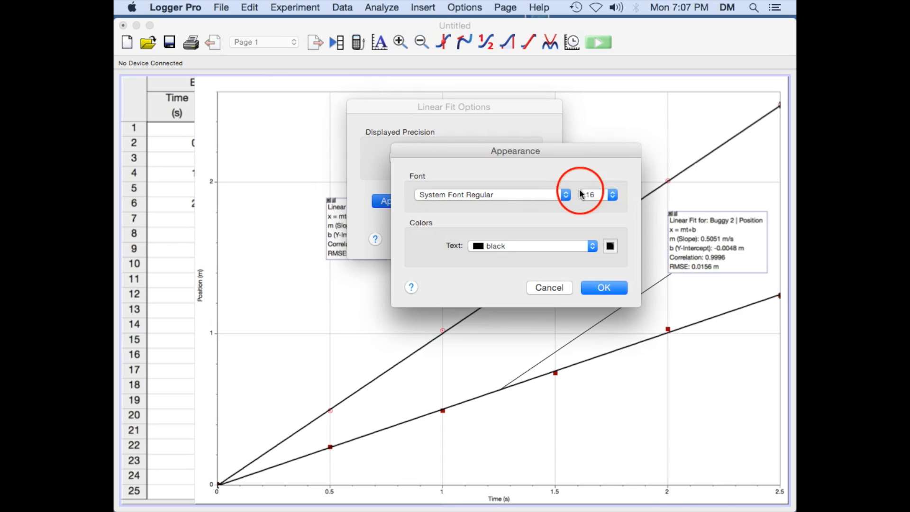
left_click(612, 195)
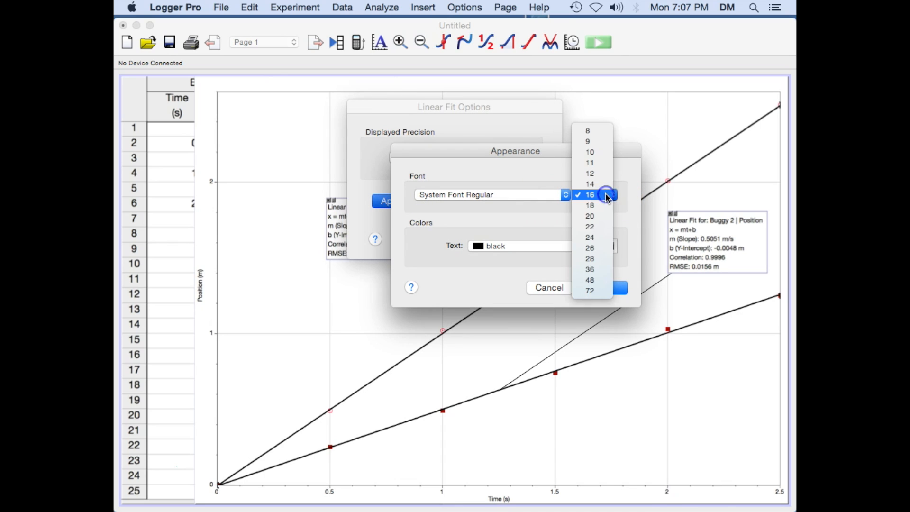
left_click(599, 228)
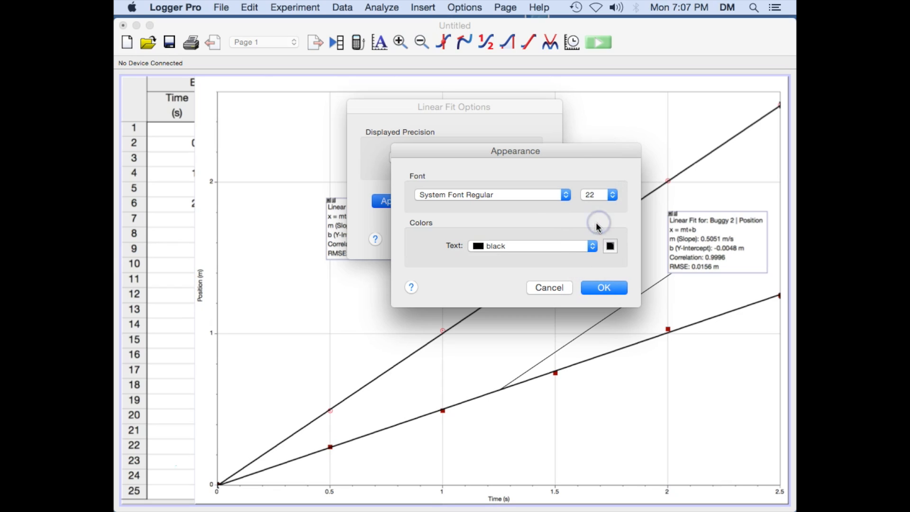
left_click(555, 246)
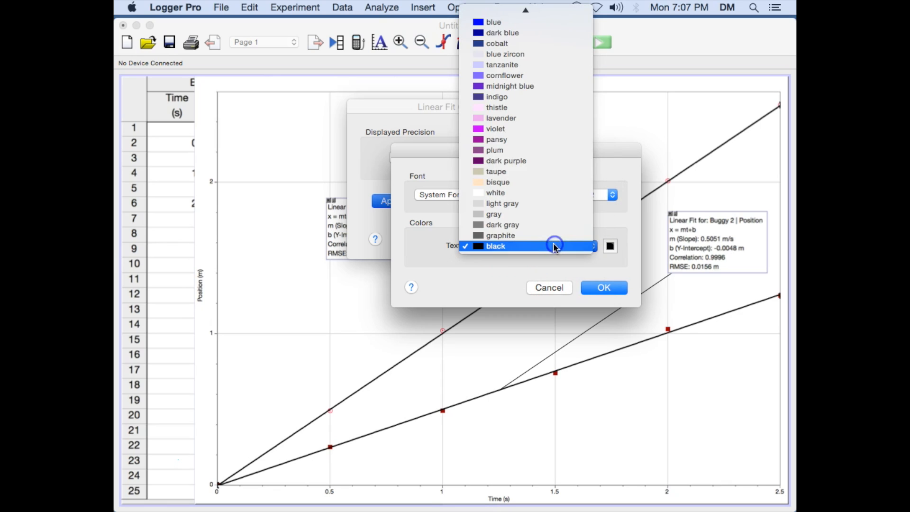
left_click(526, 154)
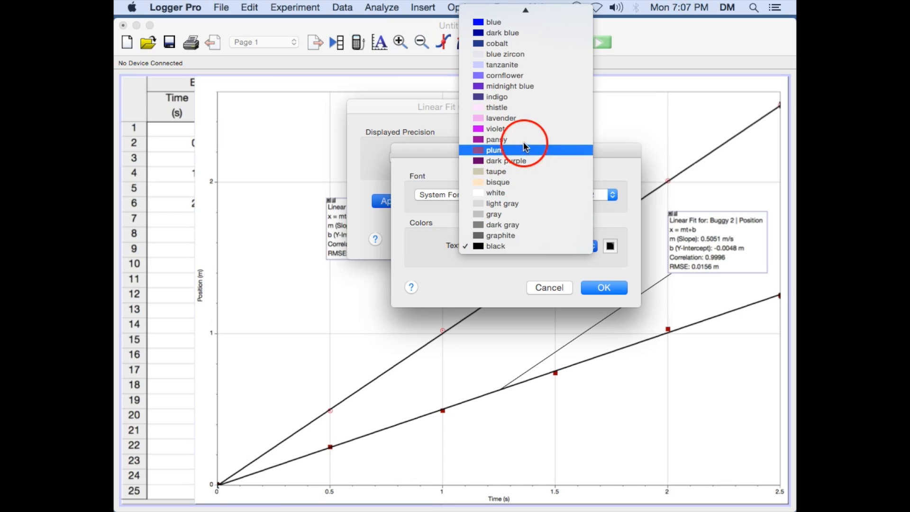
left_click(524, 142)
left_click(615, 292)
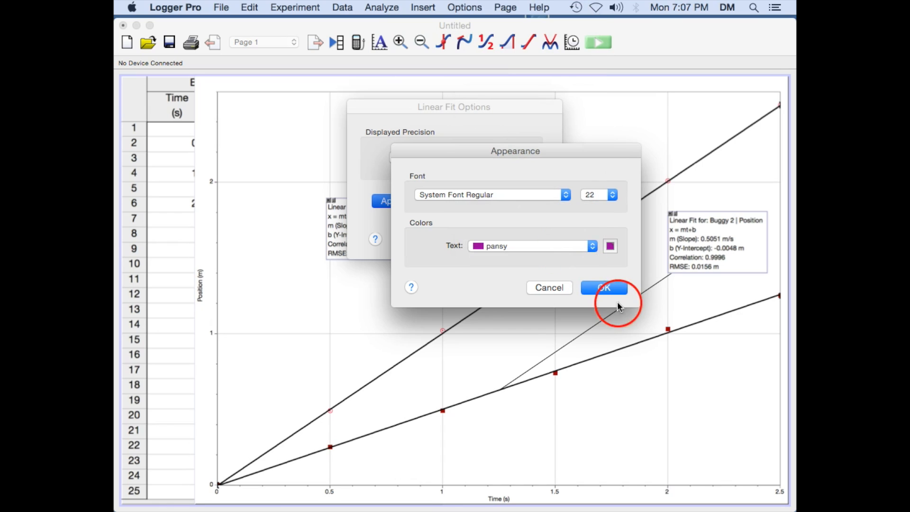
left_click(525, 240)
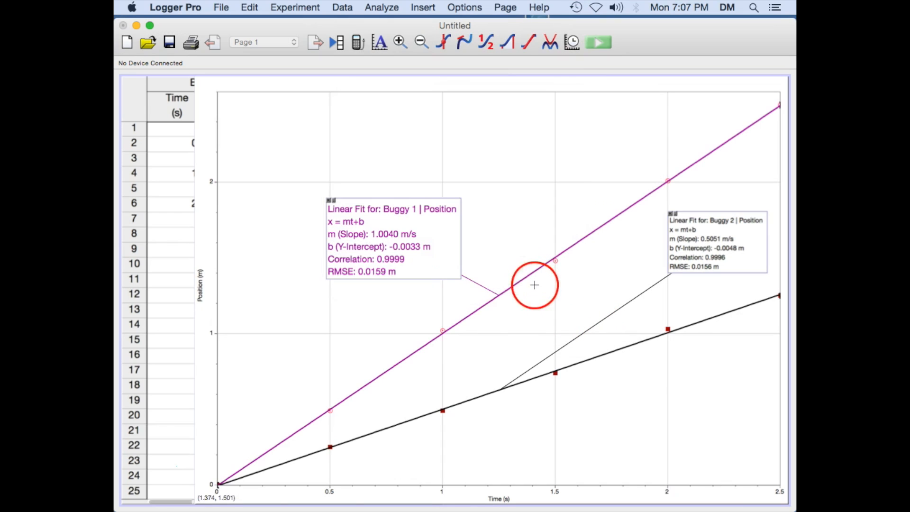
Set the Buggy 2 linear fit box's text to size 22 in hunter green and reposition the box
right_click(717, 244)
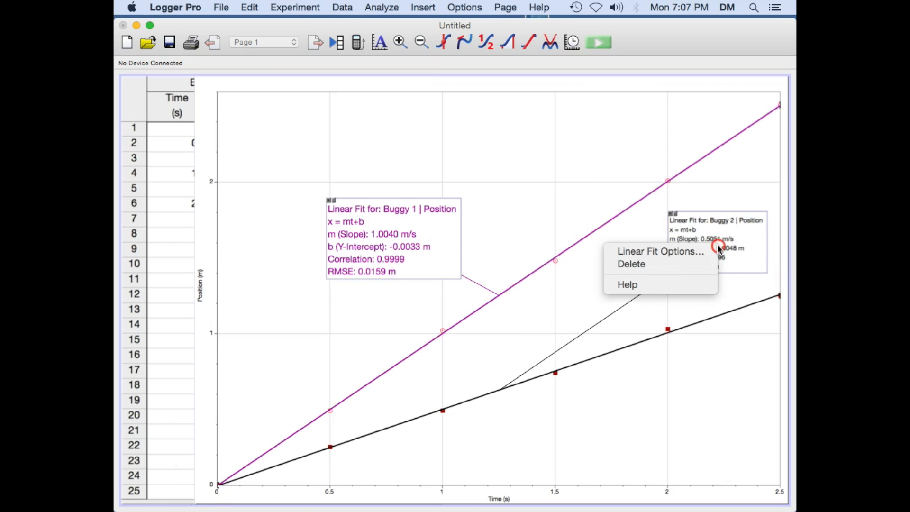
left_click(704, 258)
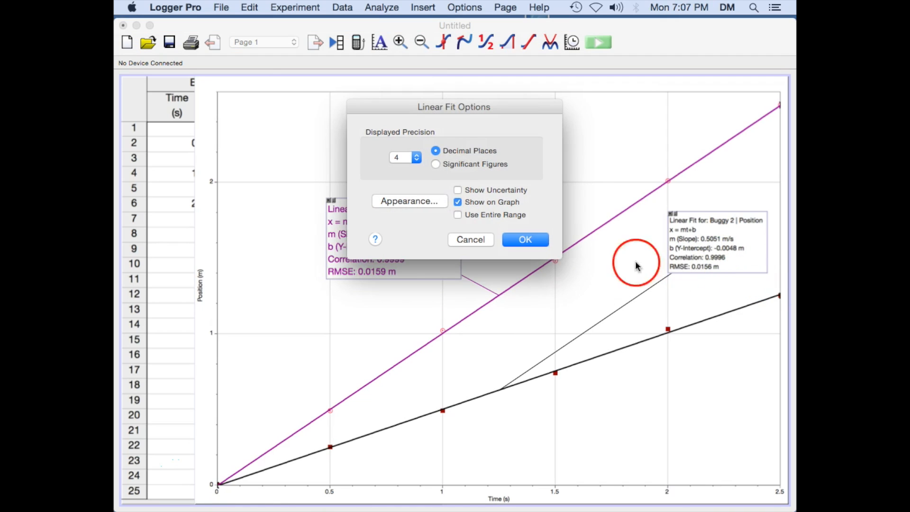
left_click(423, 202)
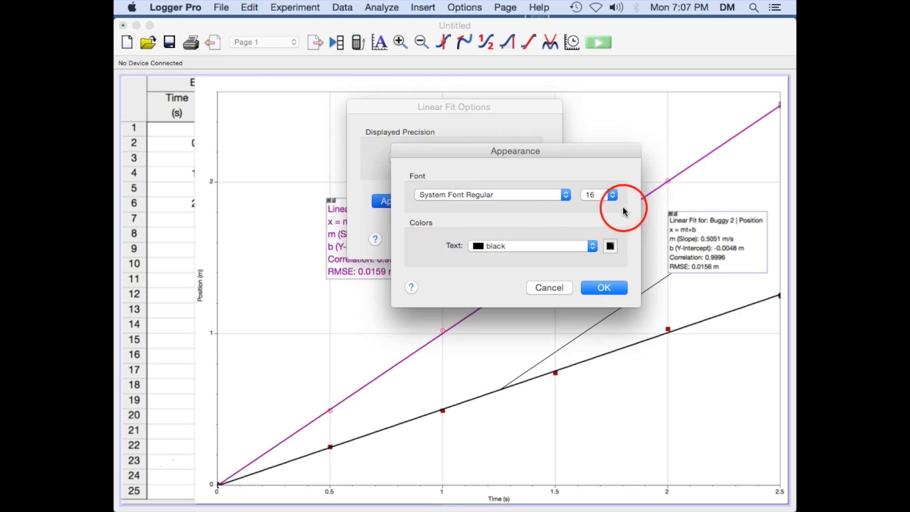
left_click(615, 195)
left_click(600, 231)
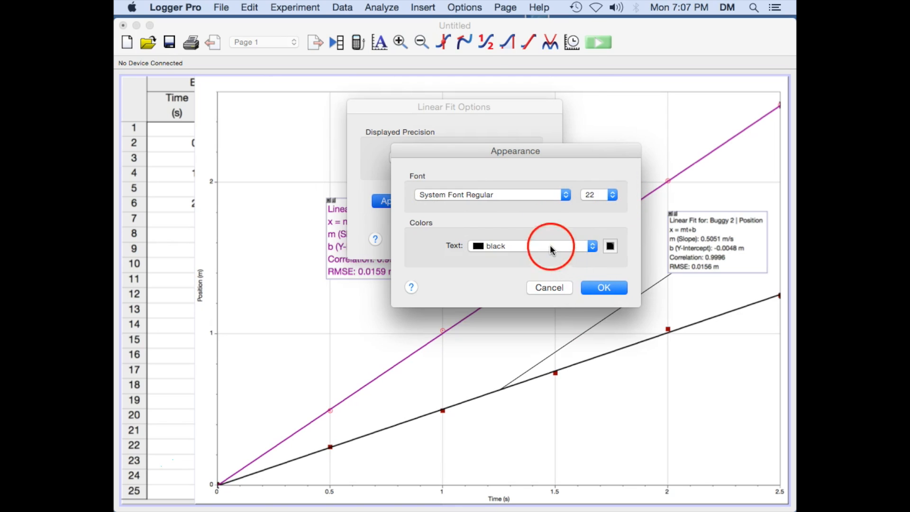
left_click(549, 245)
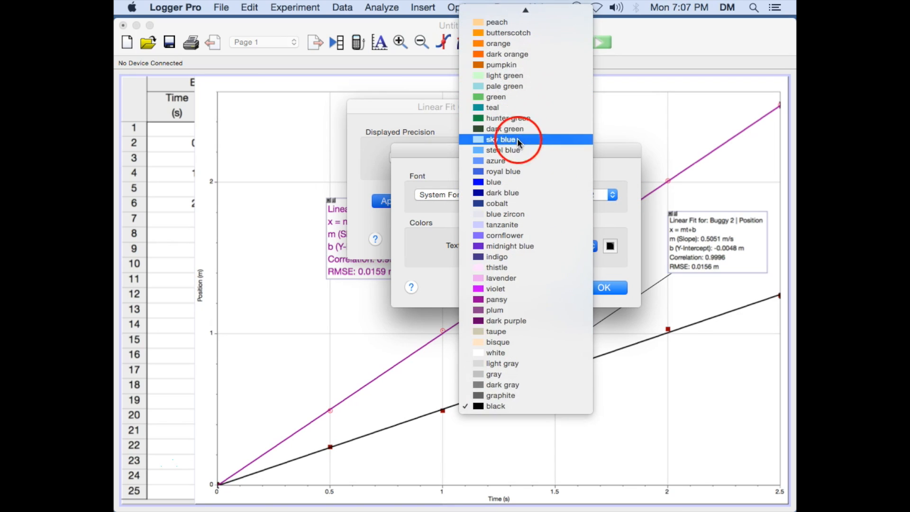
left_click(531, 118)
left_click(604, 286)
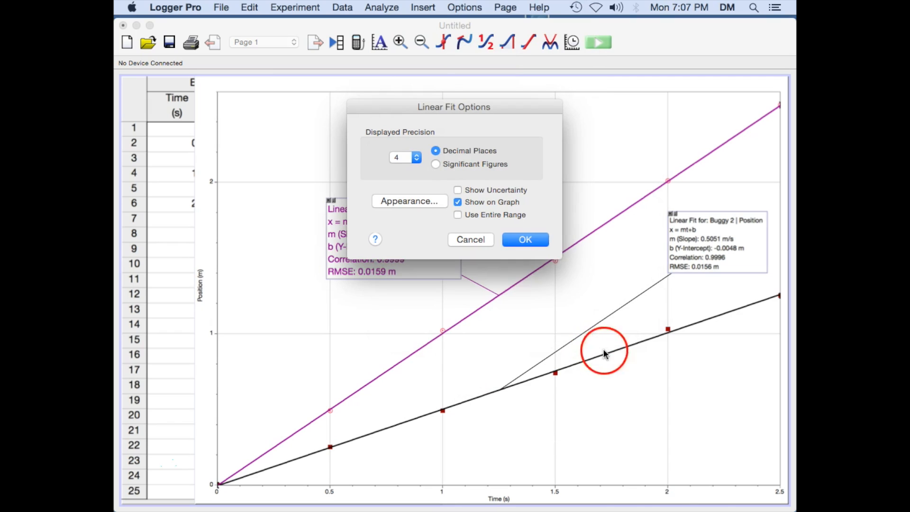
left_click(532, 241)
left_click_drag(695, 266, 673, 275)
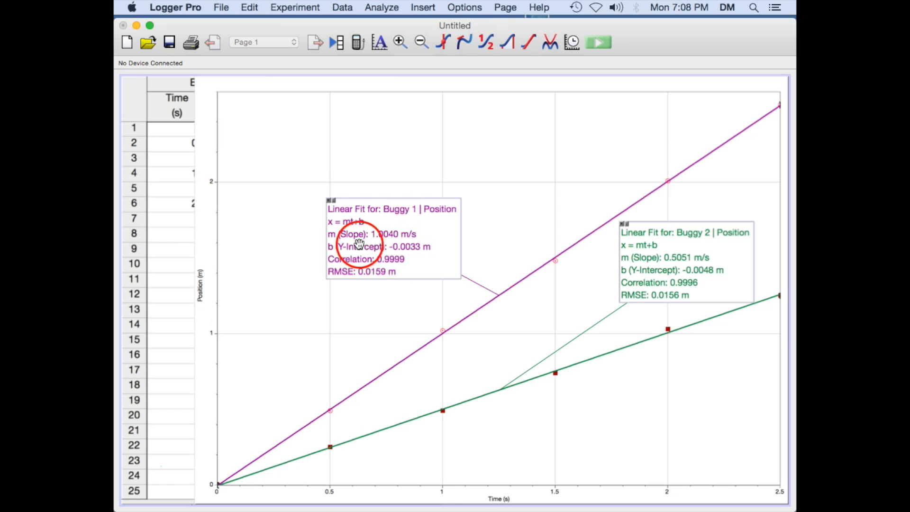
left_click(382, 246)
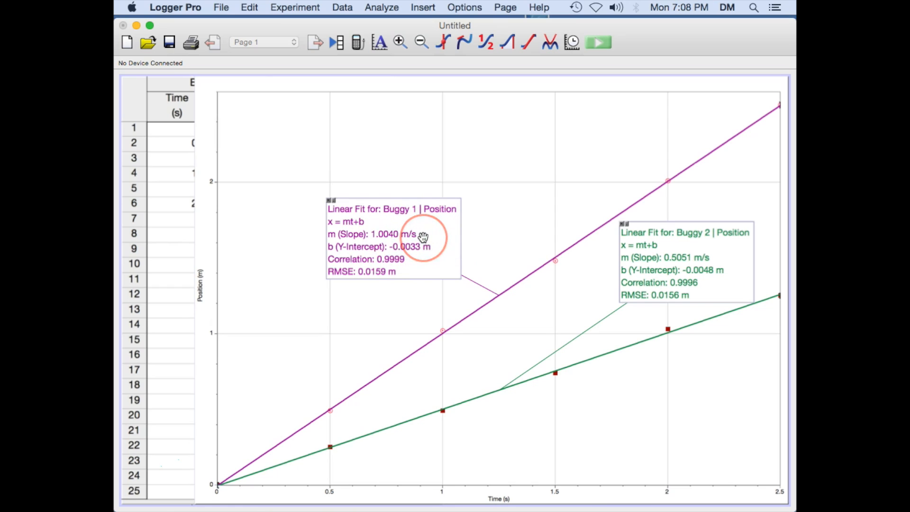
left_click(421, 263)
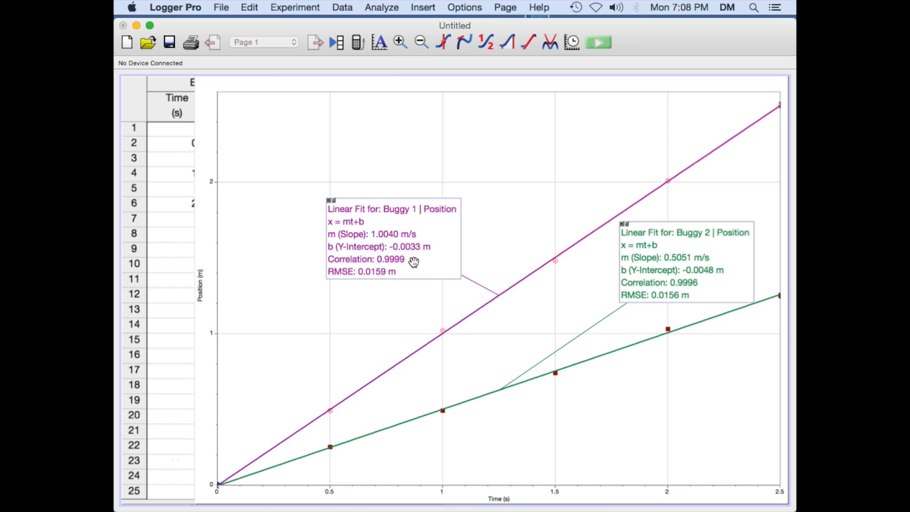
left_click(414, 263)
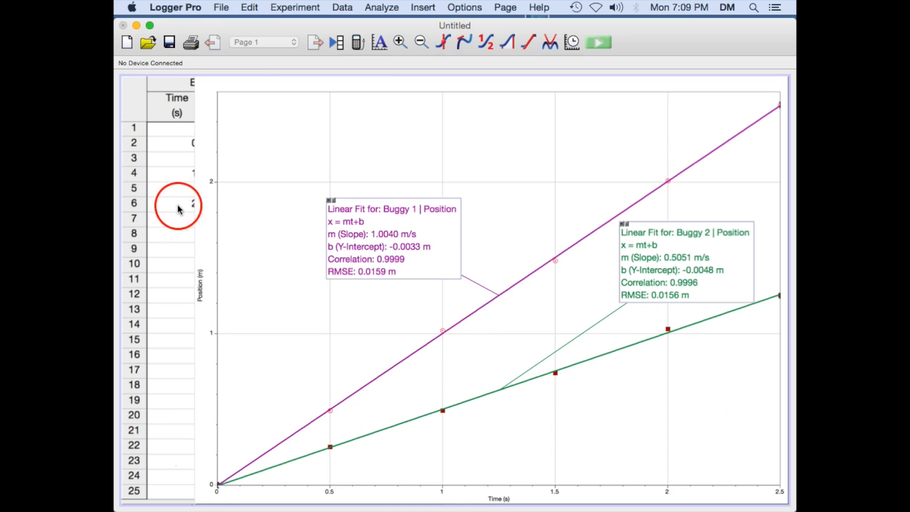
left_click(178, 264)
left_click(752, 478)
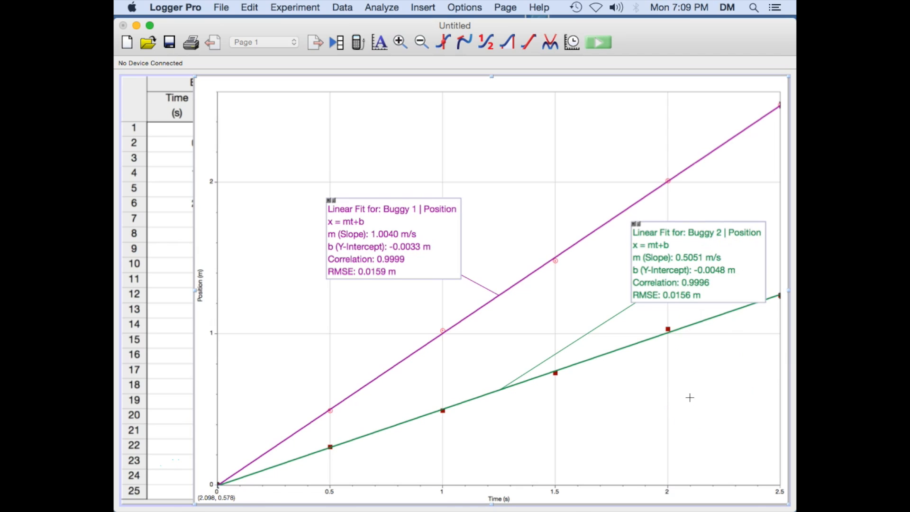
left_click(143, 455)
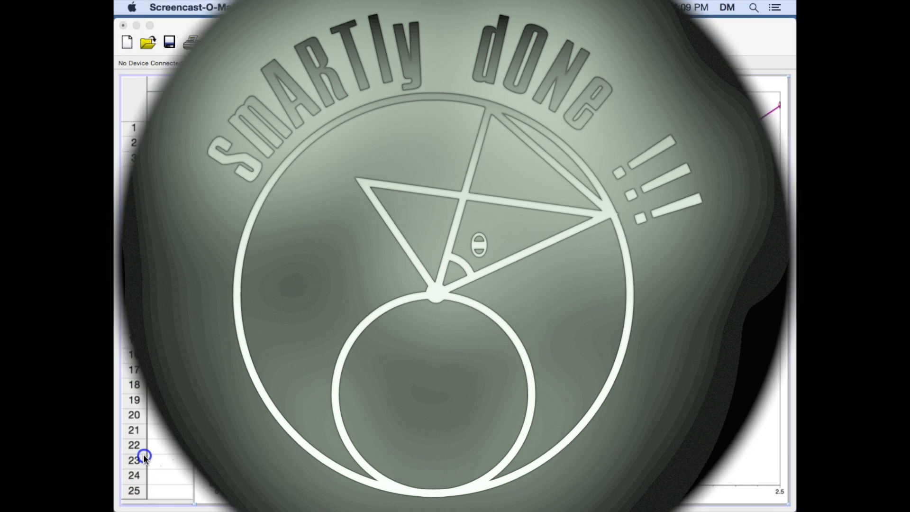